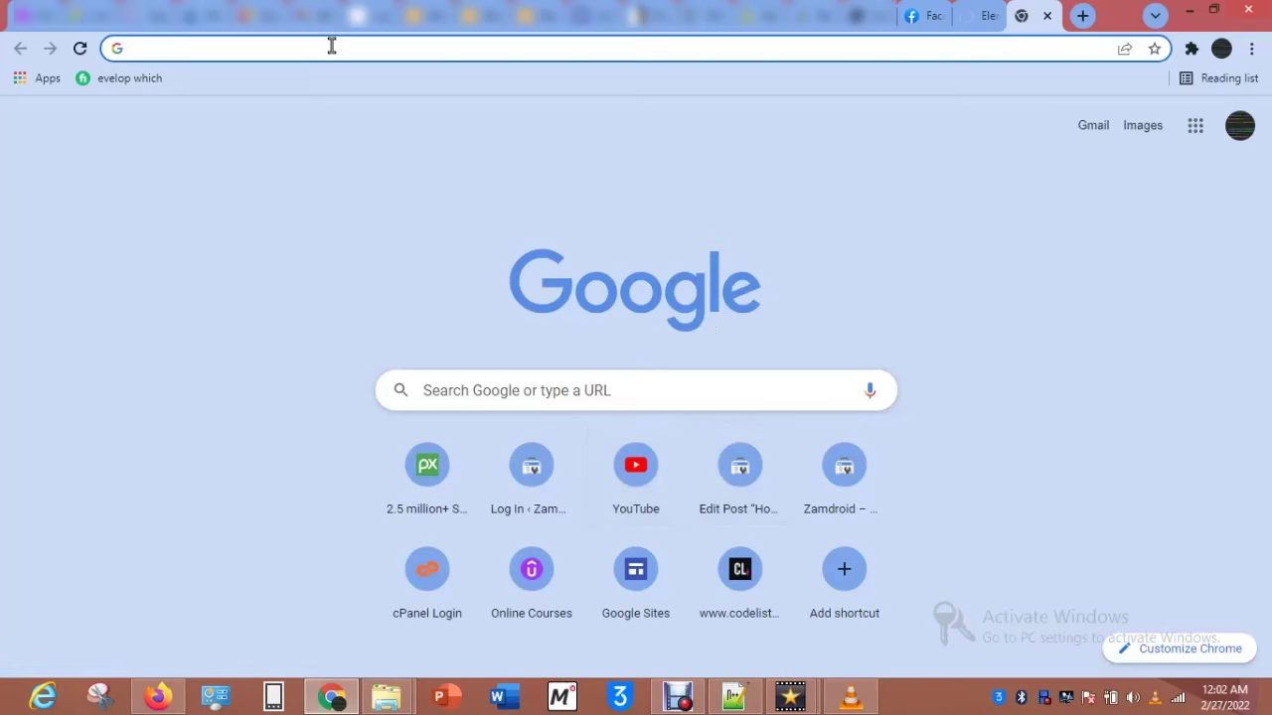
Step: Search Google for 'bitnami wordpress download' and open Bitnami's WordPress installer result
left_click(246, 47)
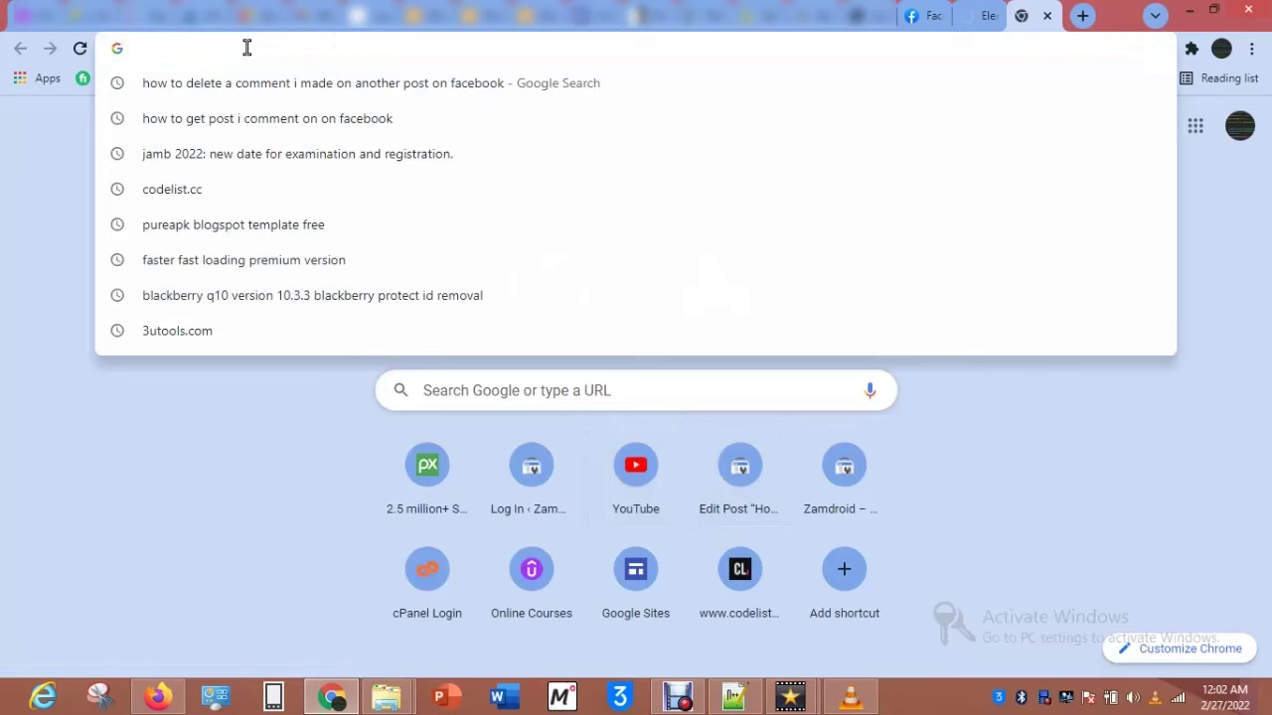
type("bitnami")
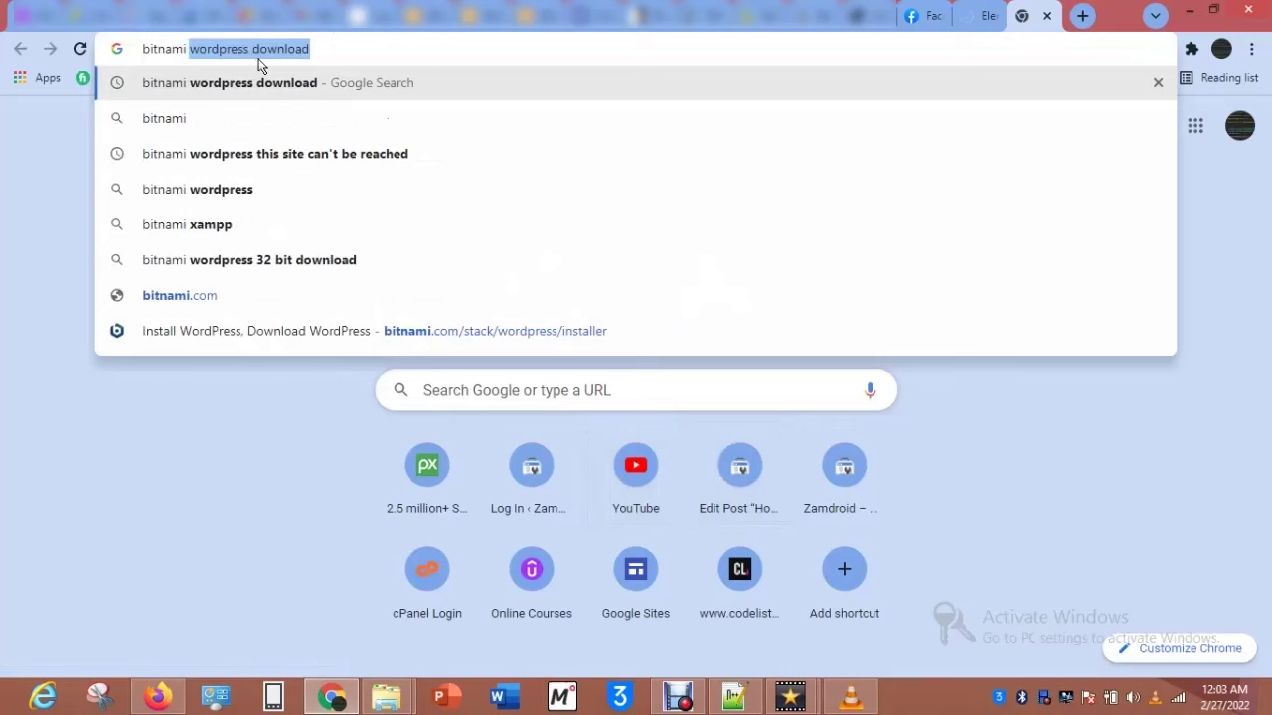
left_click(263, 52)
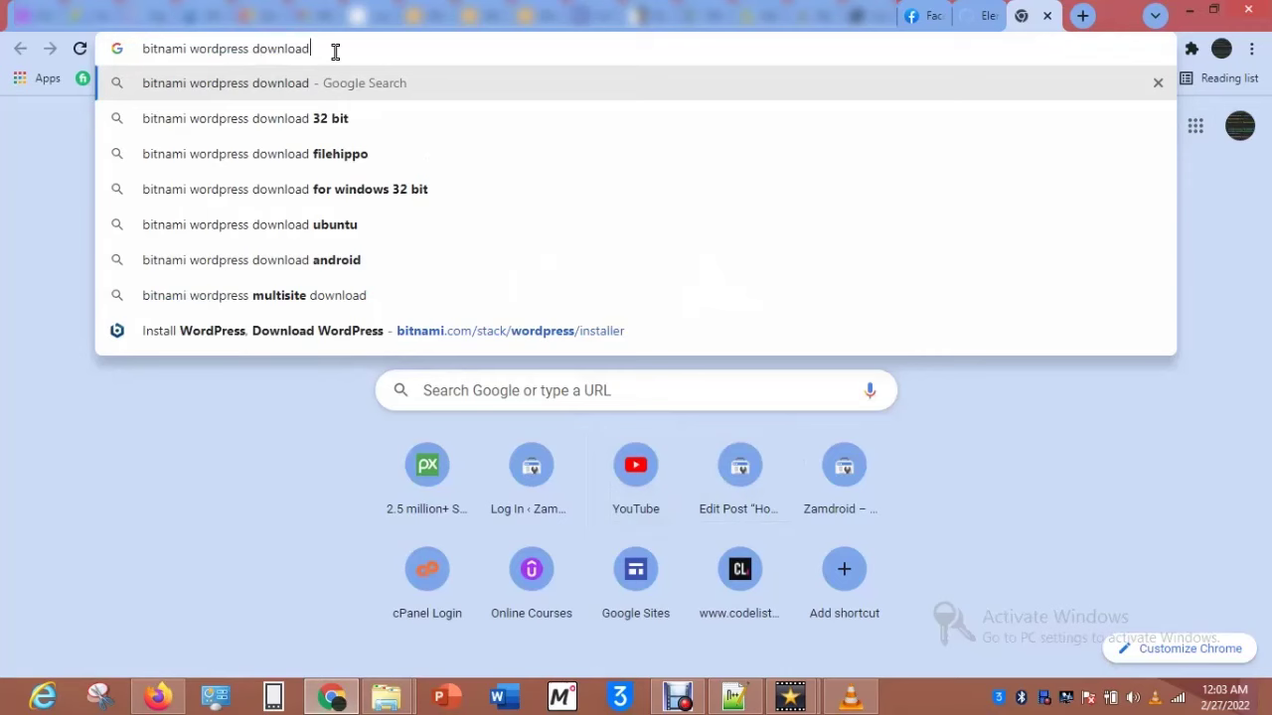
key("Return")
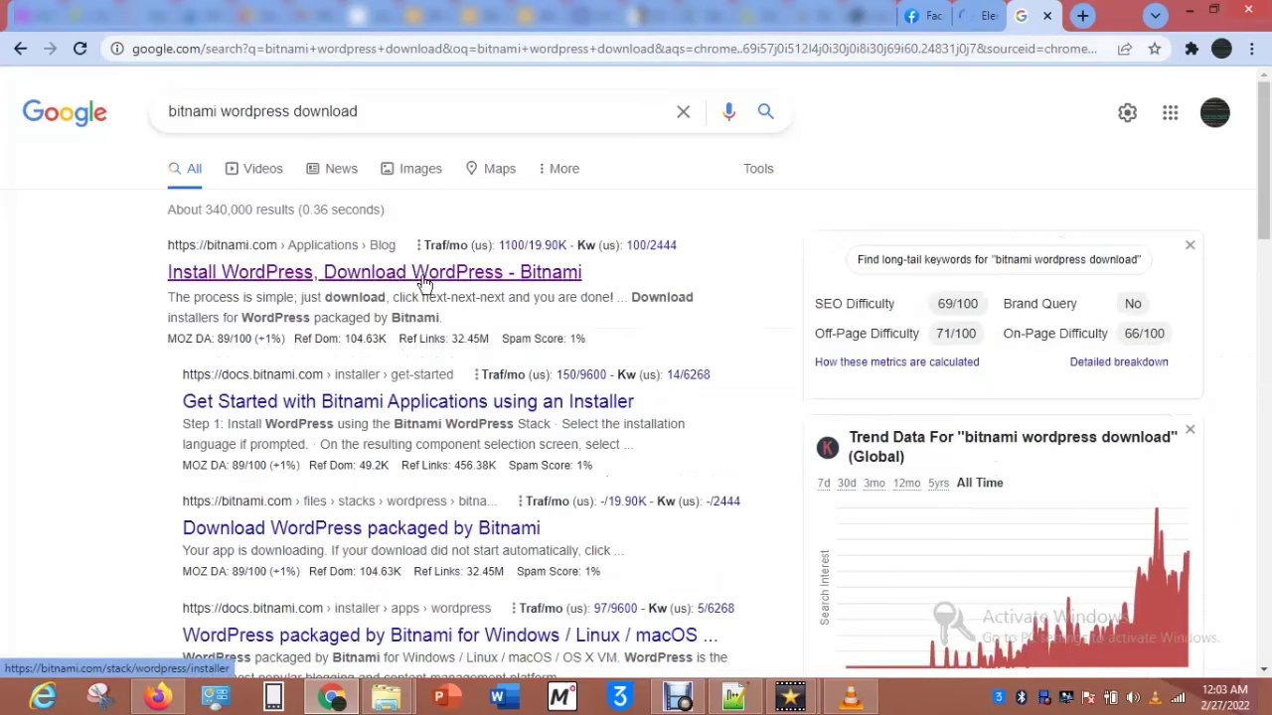
left_click(550, 276)
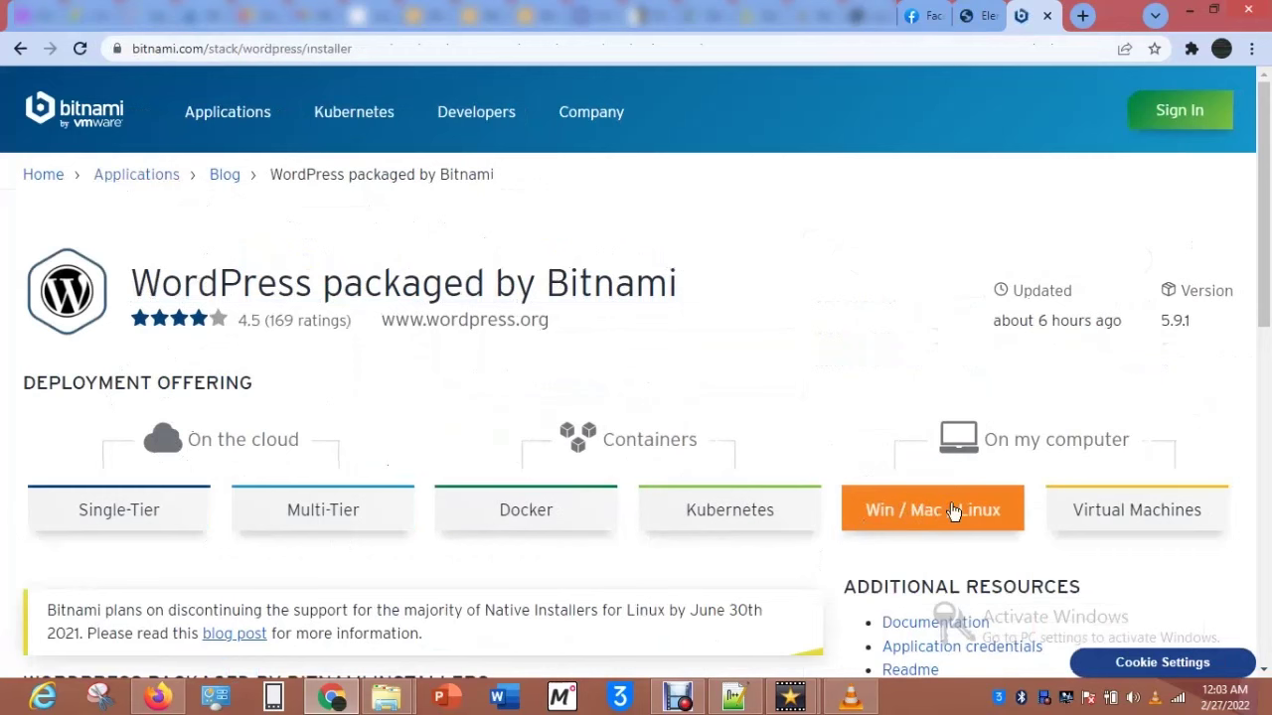
Step: Scroll down to the Windows, OS X and Linux 64-bit installer downloads
scroll(952, 512, "down", 5)
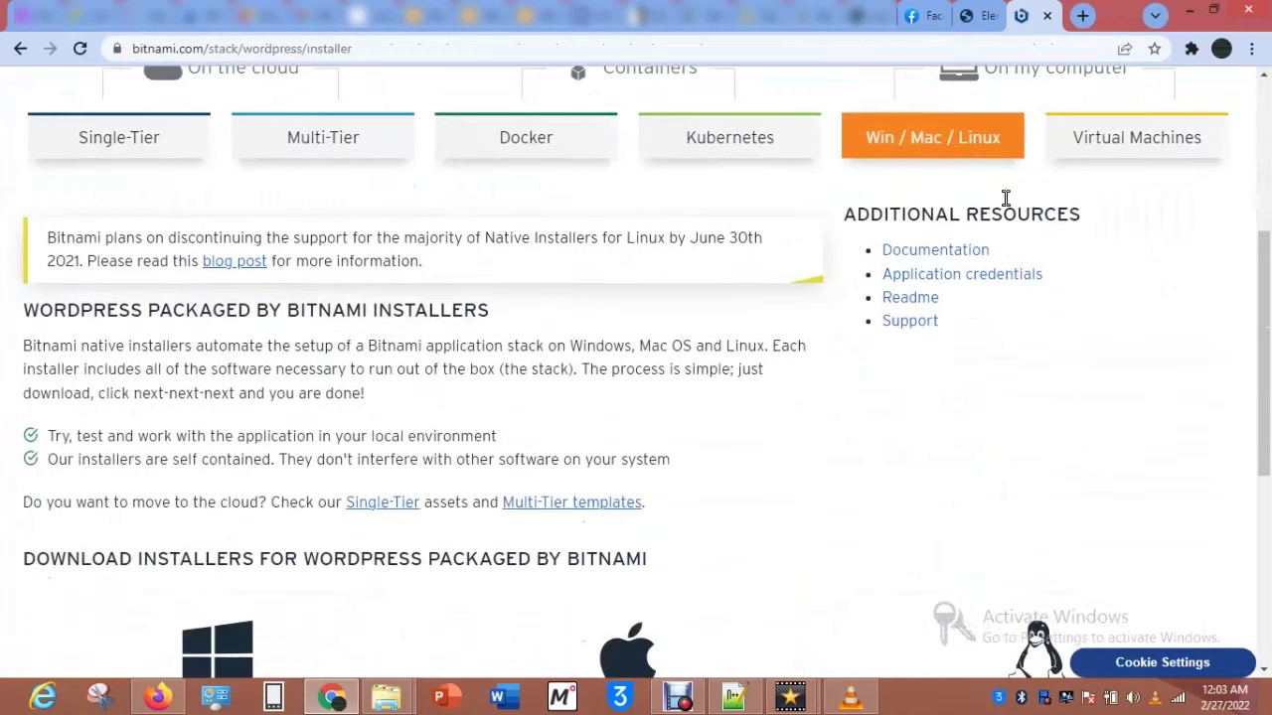
scroll(785, 377, "down", 3)
scroll(781, 409, "down", 1)
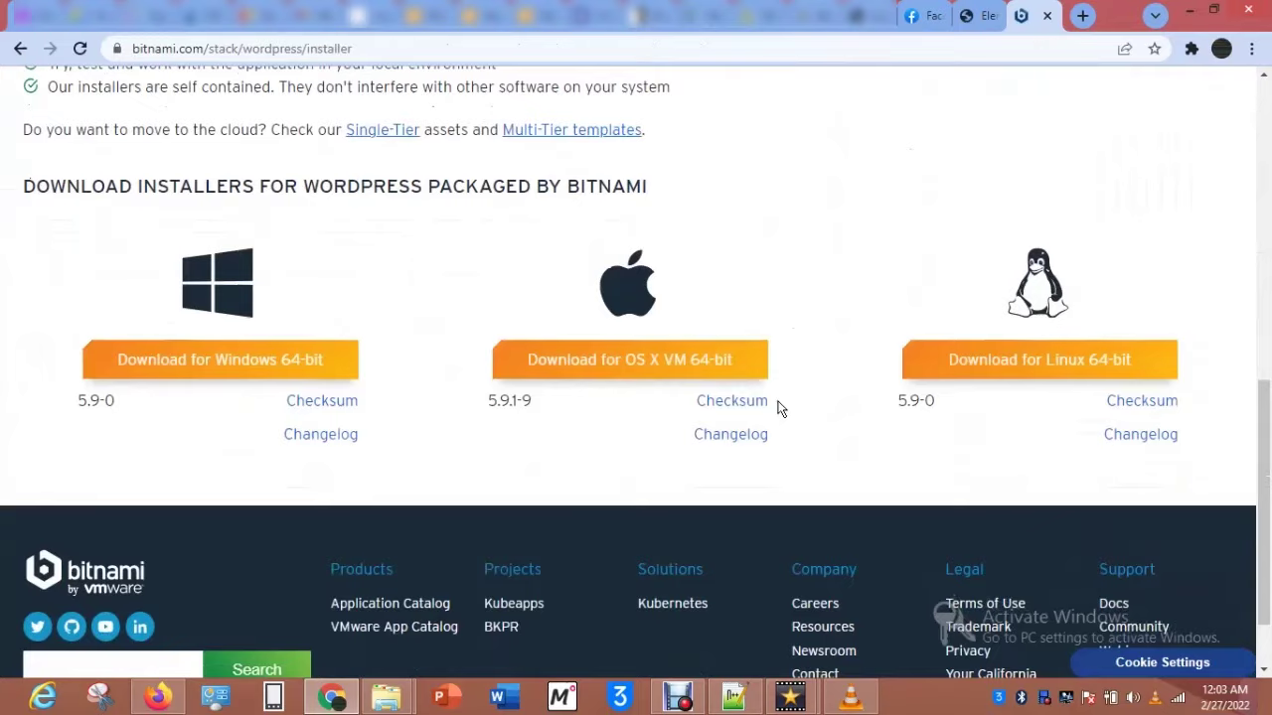
scroll(781, 407, "down", 1)
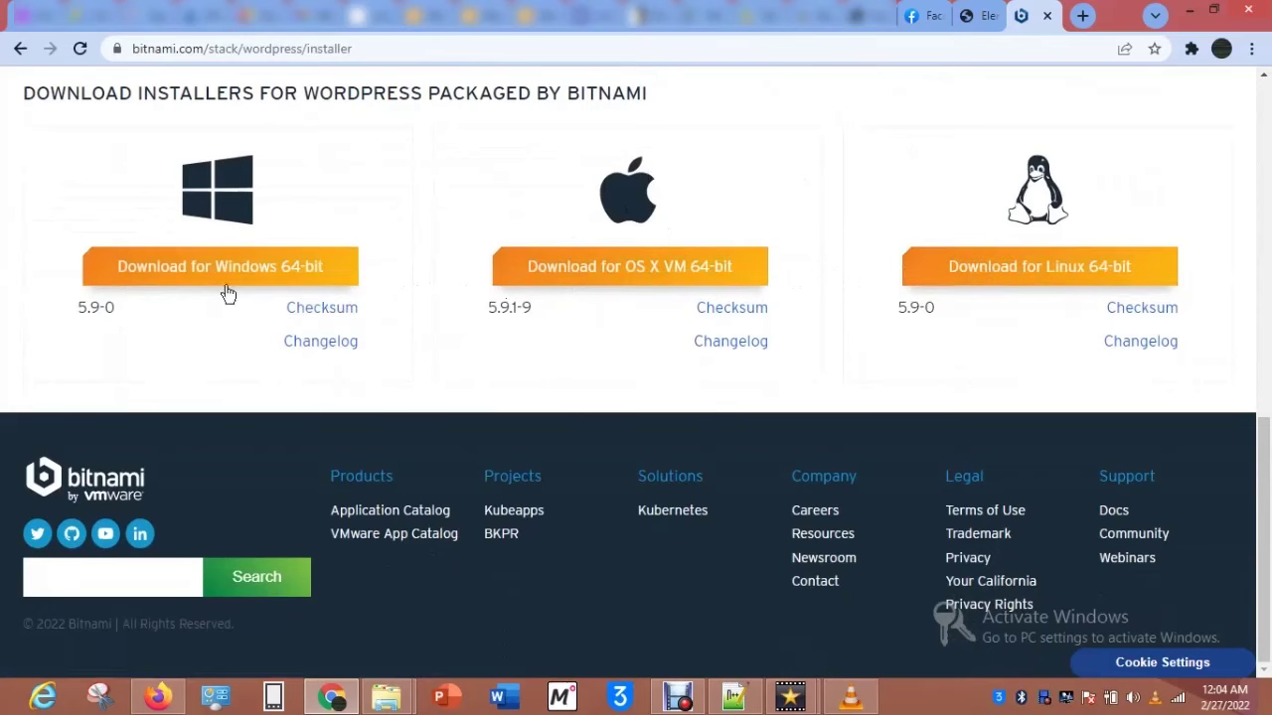
Step: Download the Windows 64-bit WordPress installer, then return to the previous page
left_click(195, 279)
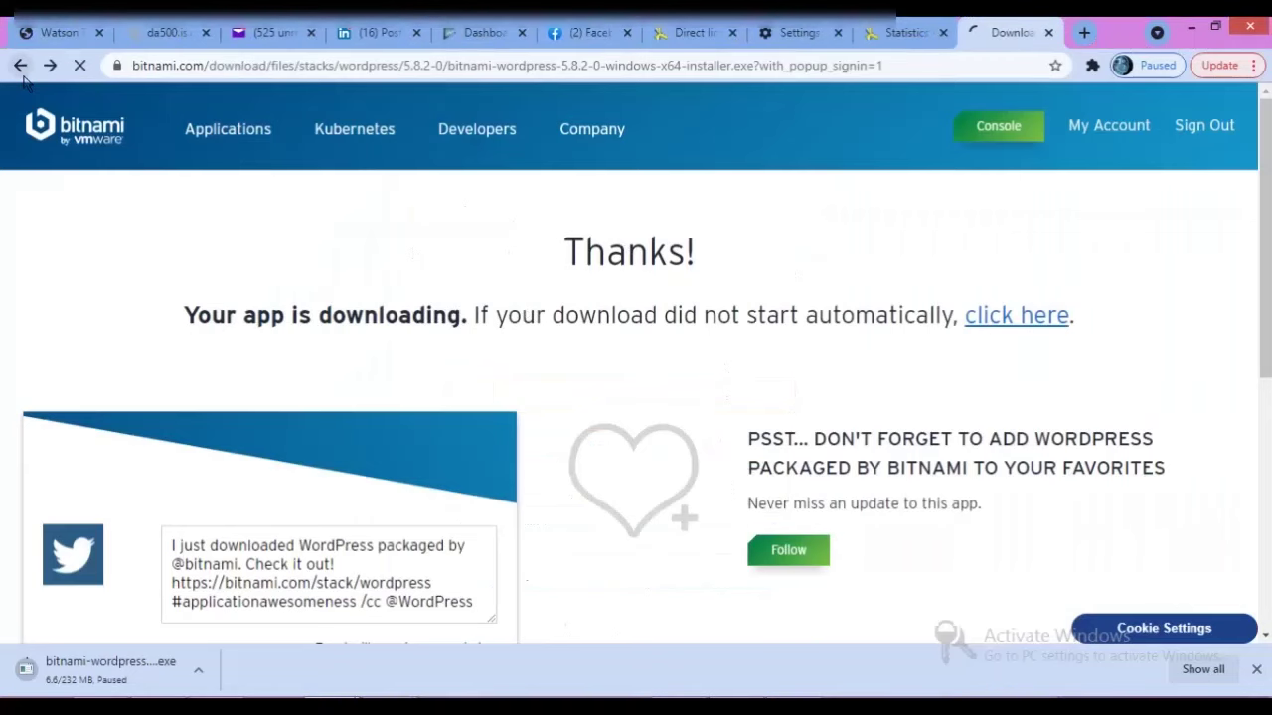
left_click(20, 65)
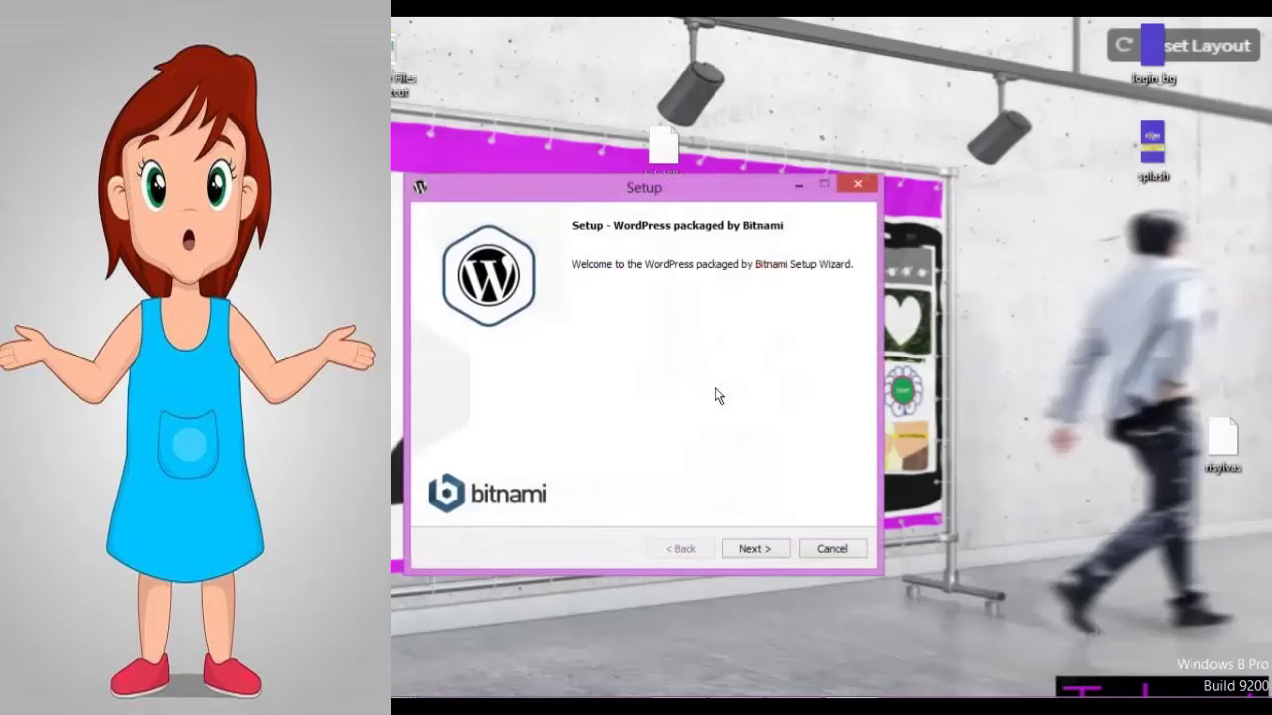
Step: Exclude PhpMyAdmin and keep the default folder C:\Bitnami\wordpress-5.8.2-0
left_click(755, 551)
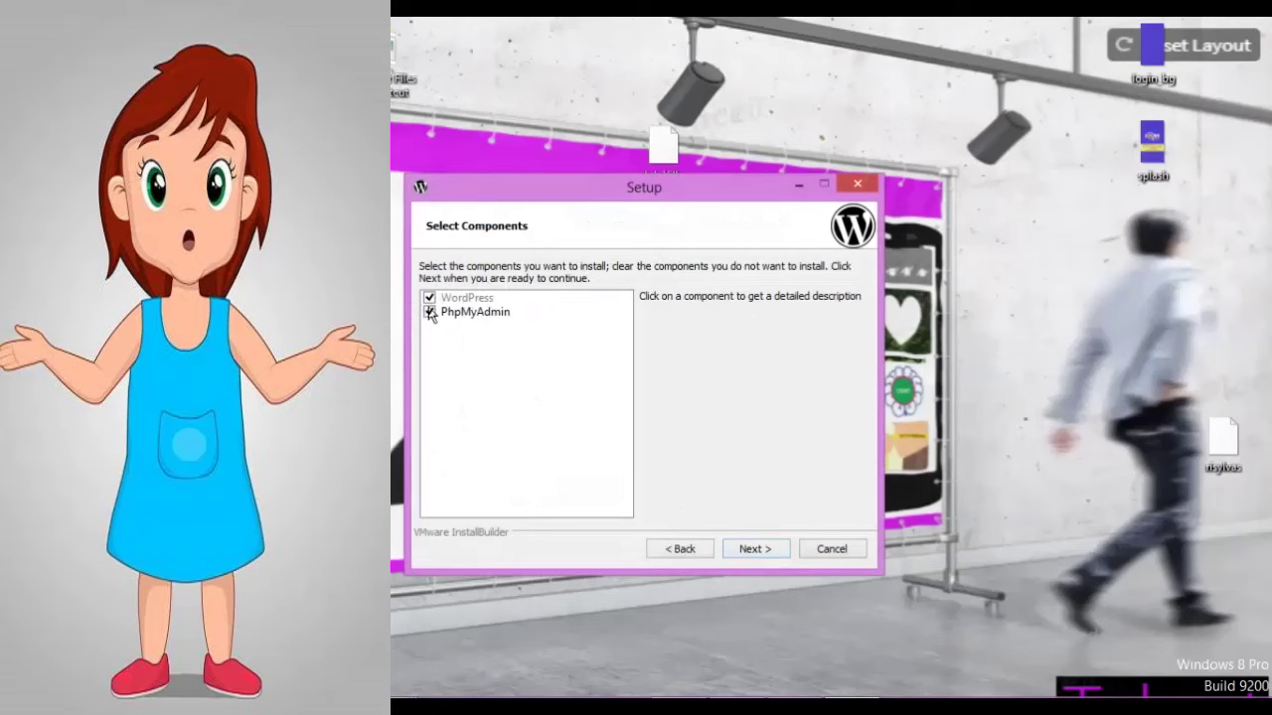
left_click(430, 312)
left_click(774, 552)
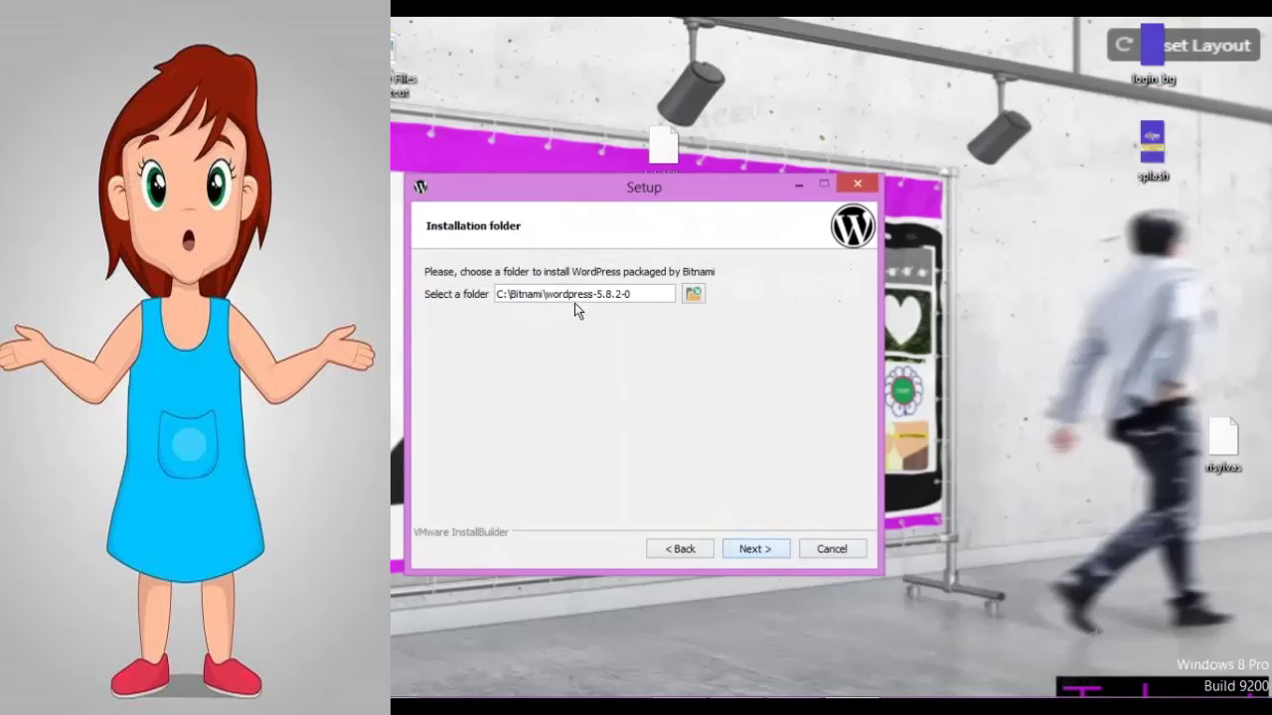
key("Return")
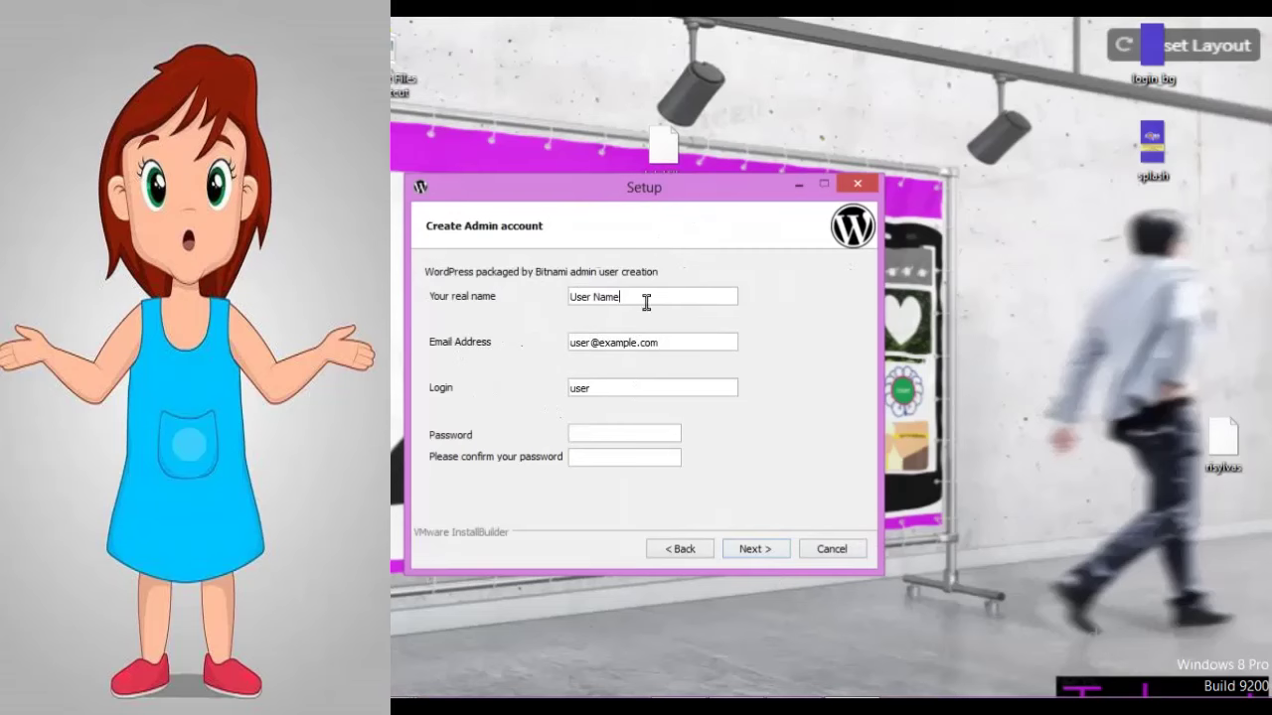
Step: Replace the prefilled real name and email address with the admin's own details
left_click_drag(641, 298, 558, 291)
type("S")
type("tac")
type("k")
type("ud")
type("emy")
double_click(579, 342)
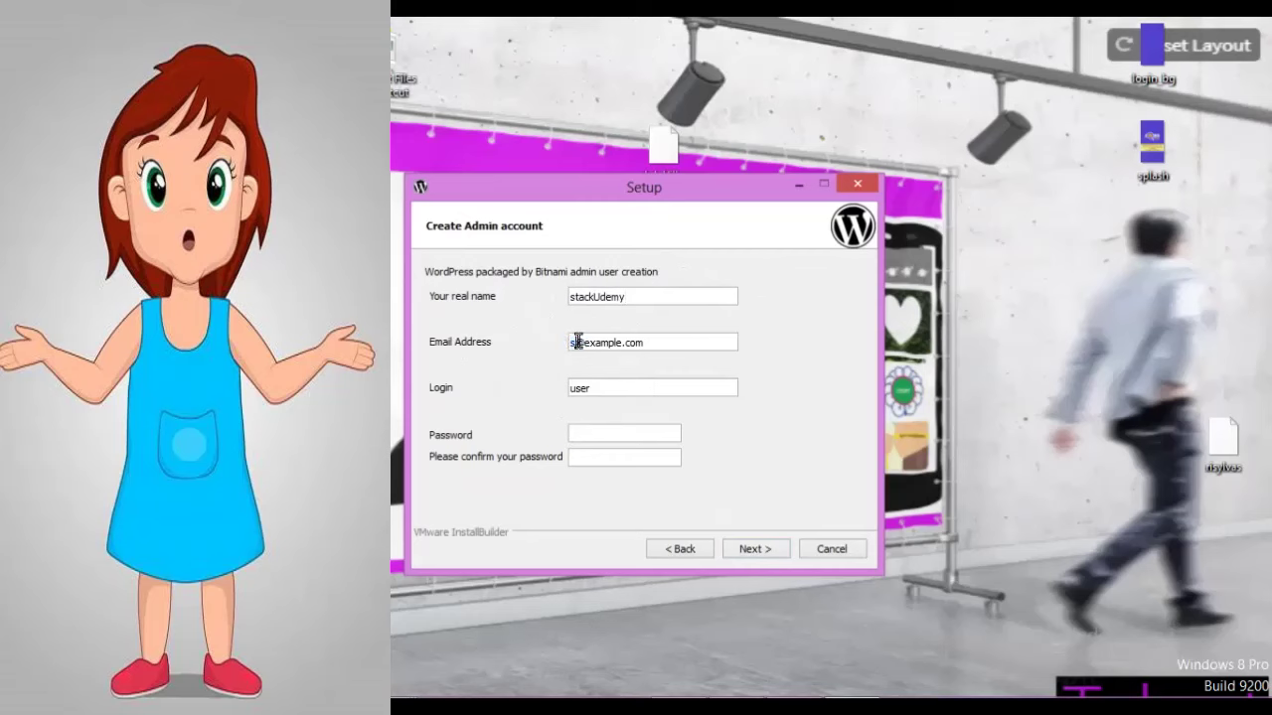
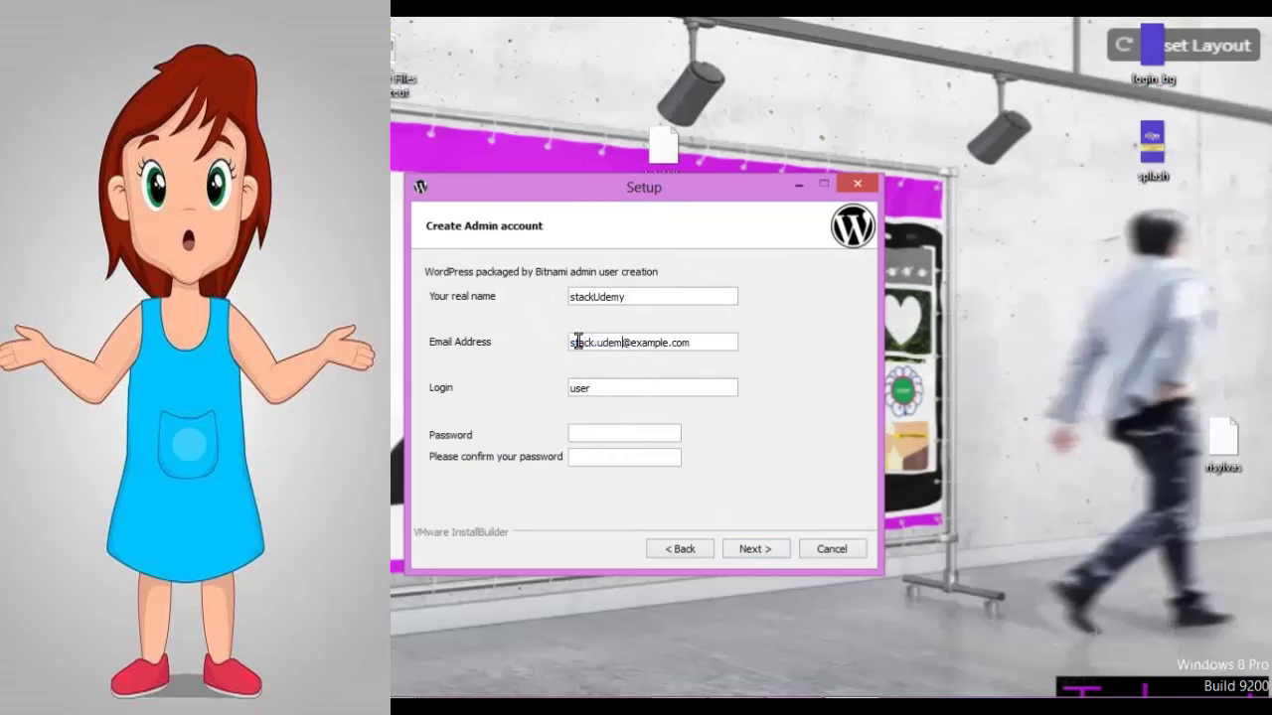
double_click(648, 342)
type("gm")
type("mail")
Step: Set login 'Admin', enter the matching password, submit, and dismiss the capital-letters warning
left_click_drag(599, 386, 564, 380)
type("A")
type("dmin")
left_click(617, 429)
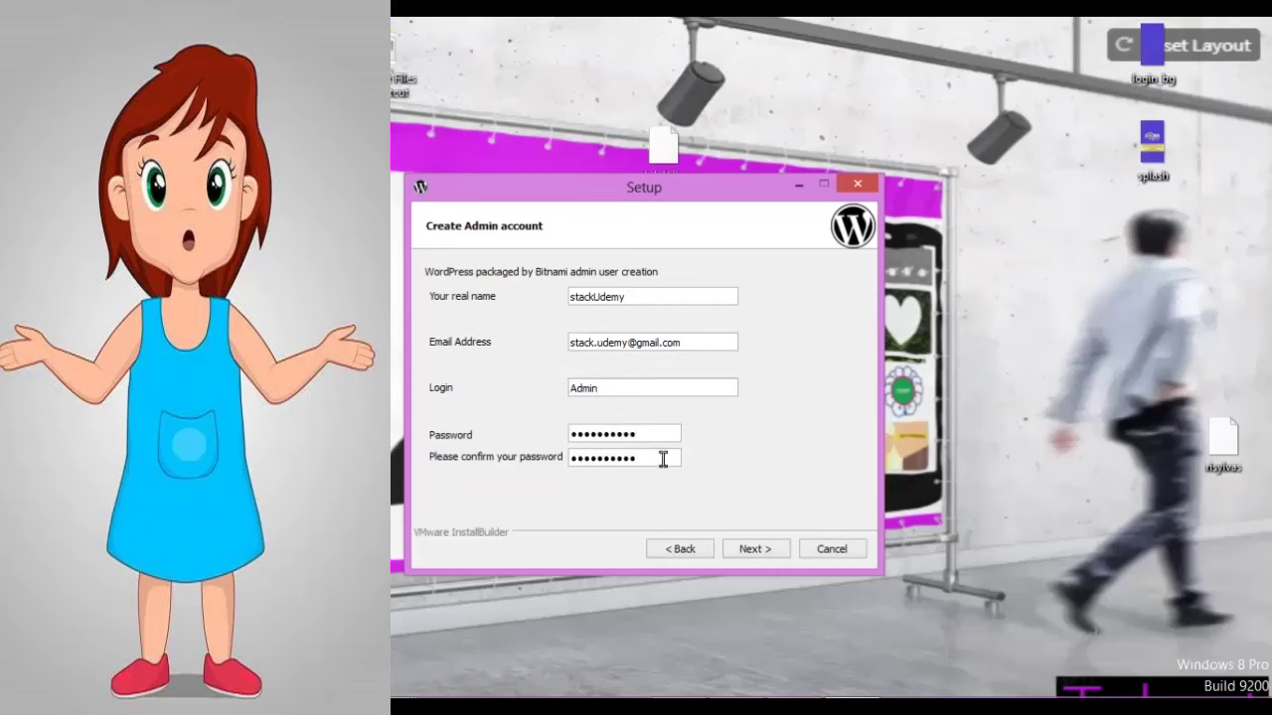
key("BackSpace")
key("BackSpace")
key("BackSpace")
key("BackSpace")
key("BackSpace")
key("BackSpace")
key("BackSpace")
left_click(757, 556)
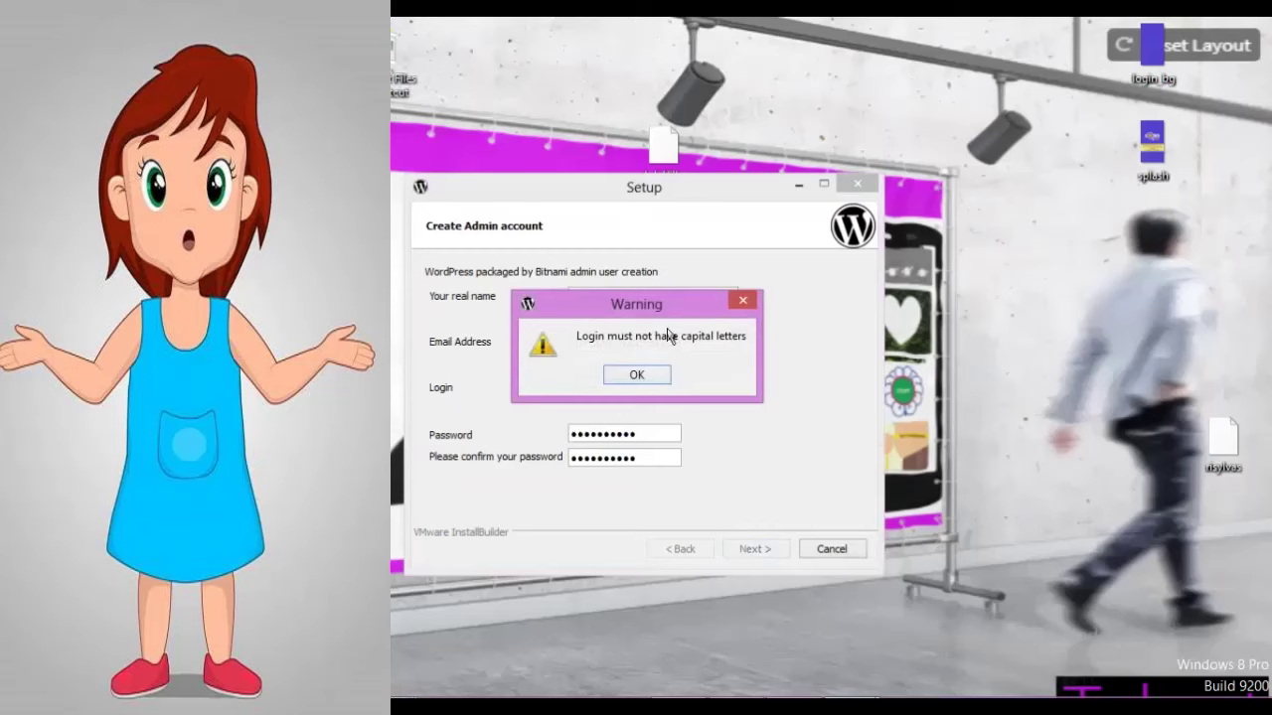
left_click(659, 375)
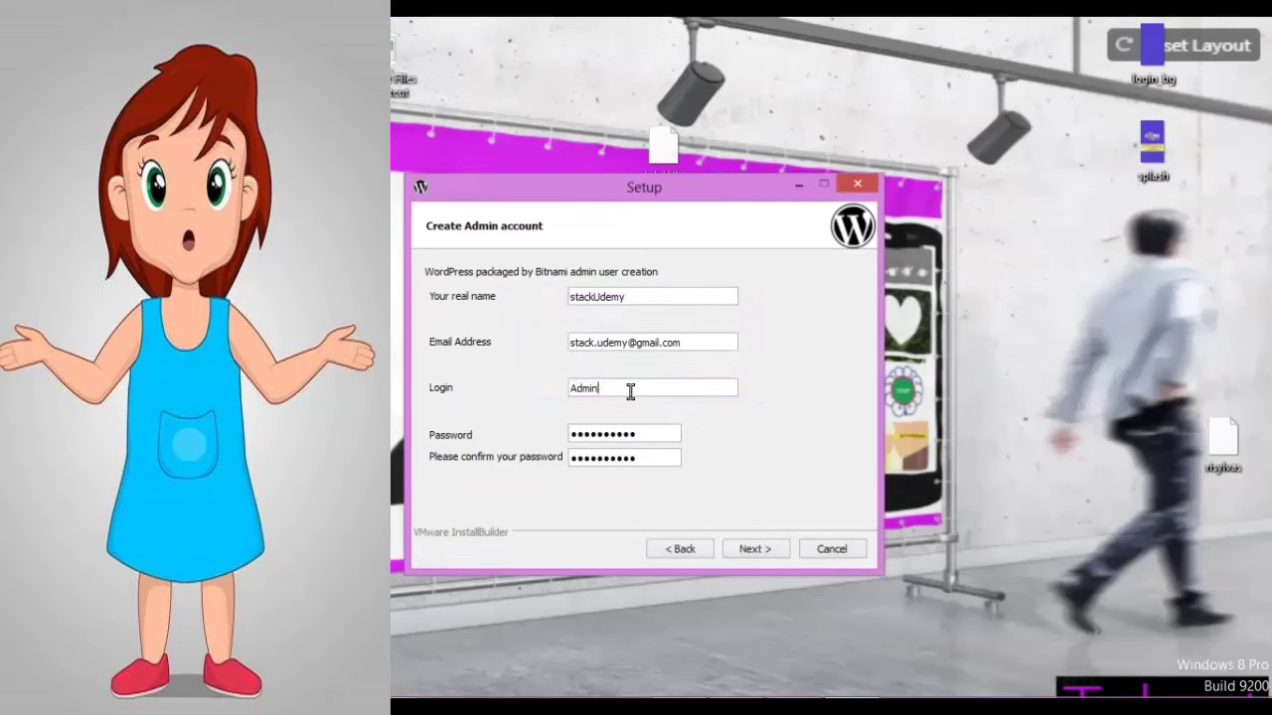
Step: Correct the login from 'Admin' to lowercase 'admin' and proceed to the blog name step
left_click(759, 552)
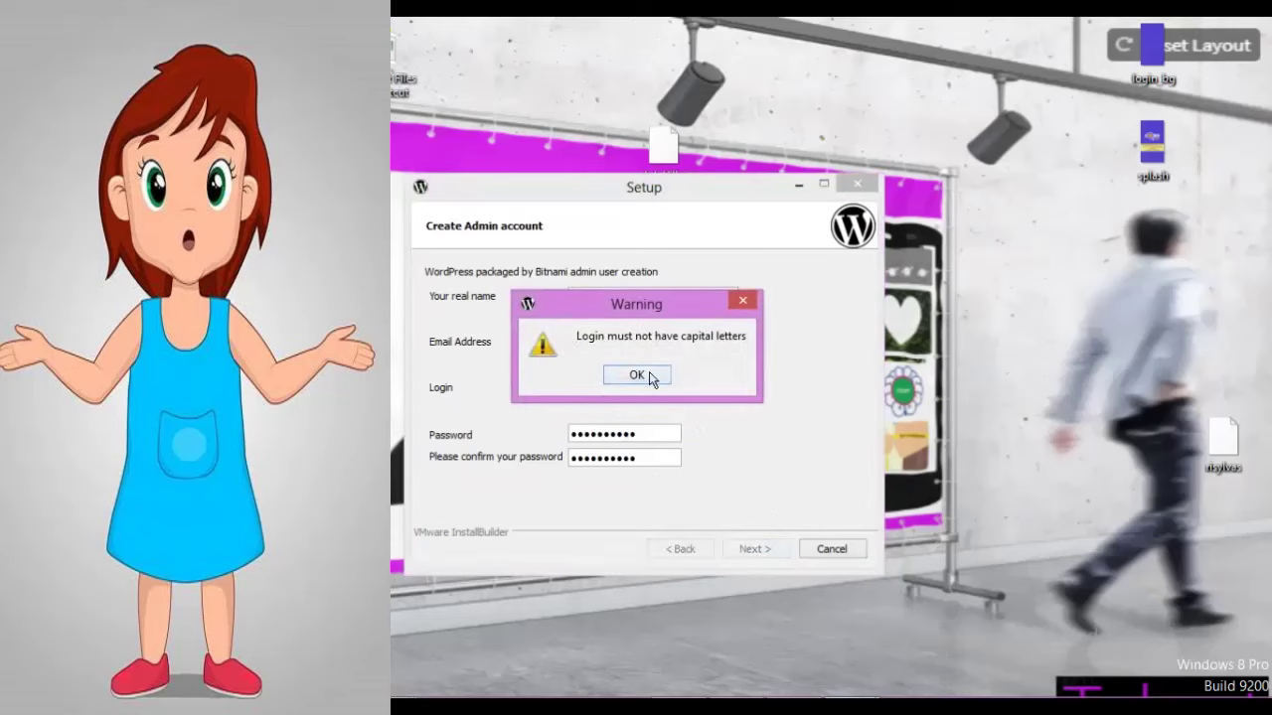
left_click(648, 372)
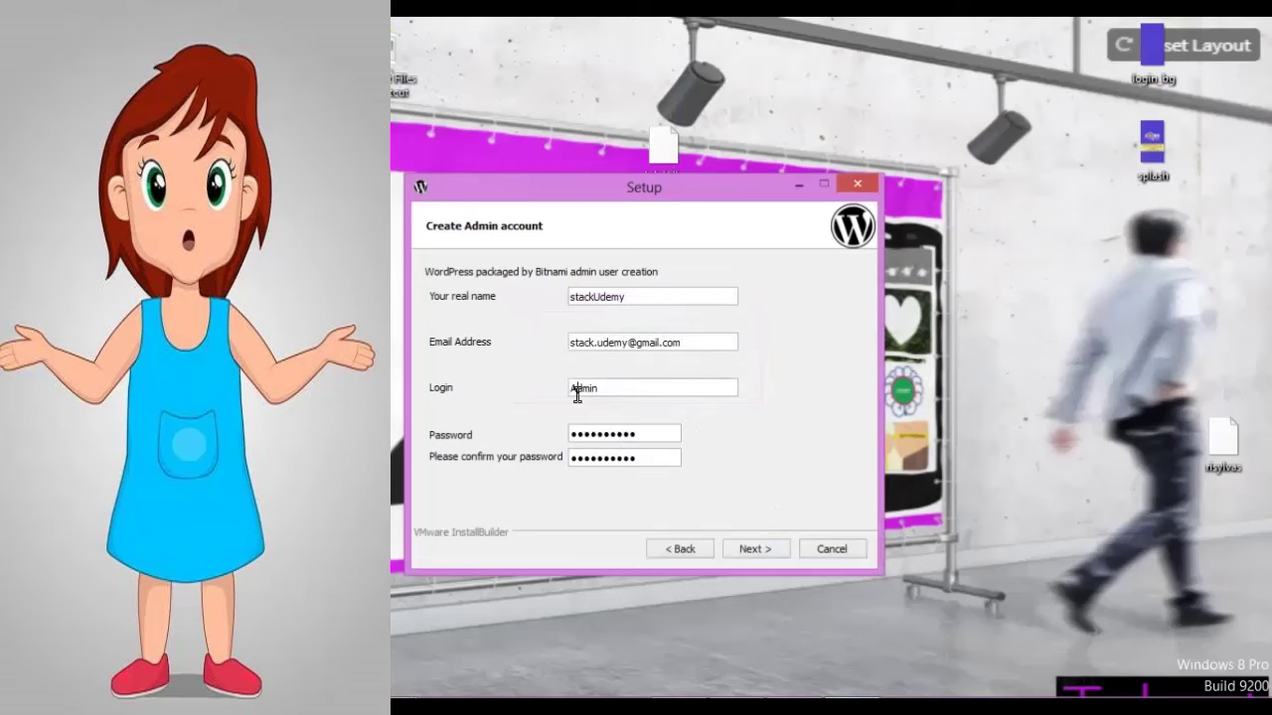
left_click(577, 392)
key("BackSpace")
key("BackSpace")
type("ad")
left_click(765, 555)
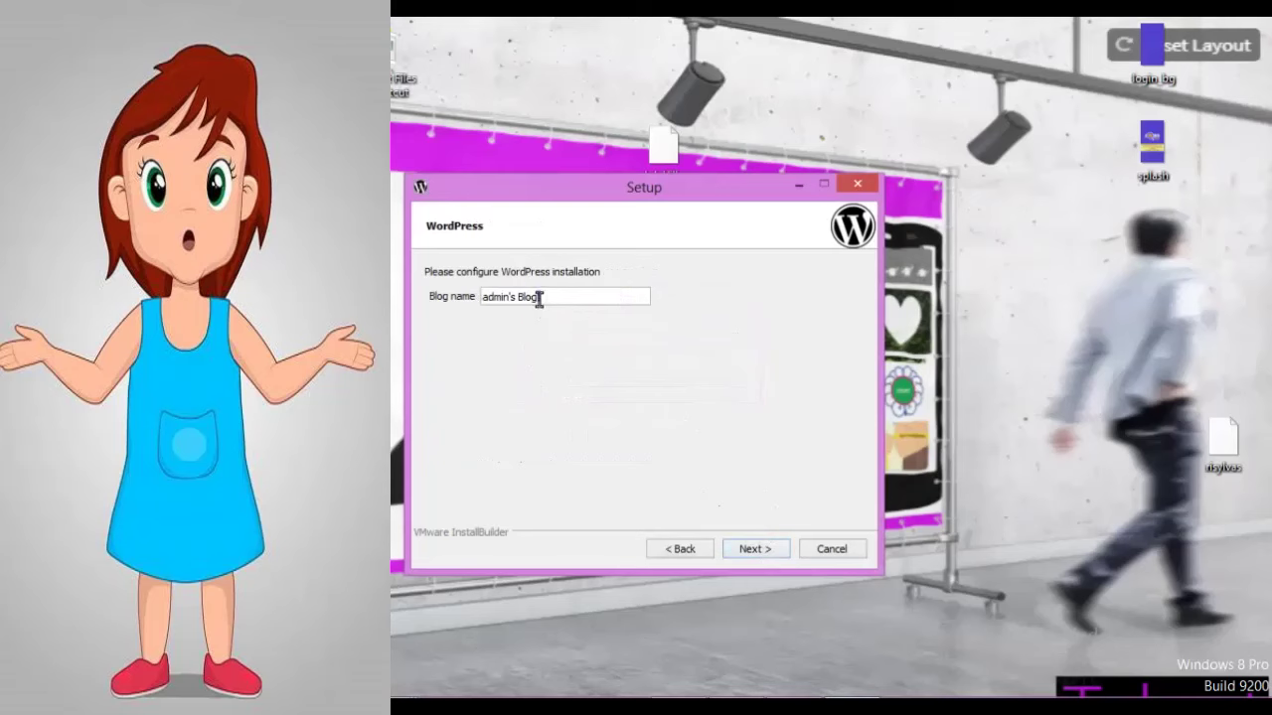
Step: Set the blog name to 'stackudemy'
left_click_drag(541, 298, 481, 306)
type("s")
type("tack")
type("ude")
type("mu")
key("BackSpace")
type("y")
Step: Skip mail setup and turn off 'Launch wordpress in the cloud with Bitnami'
left_click(765, 552)
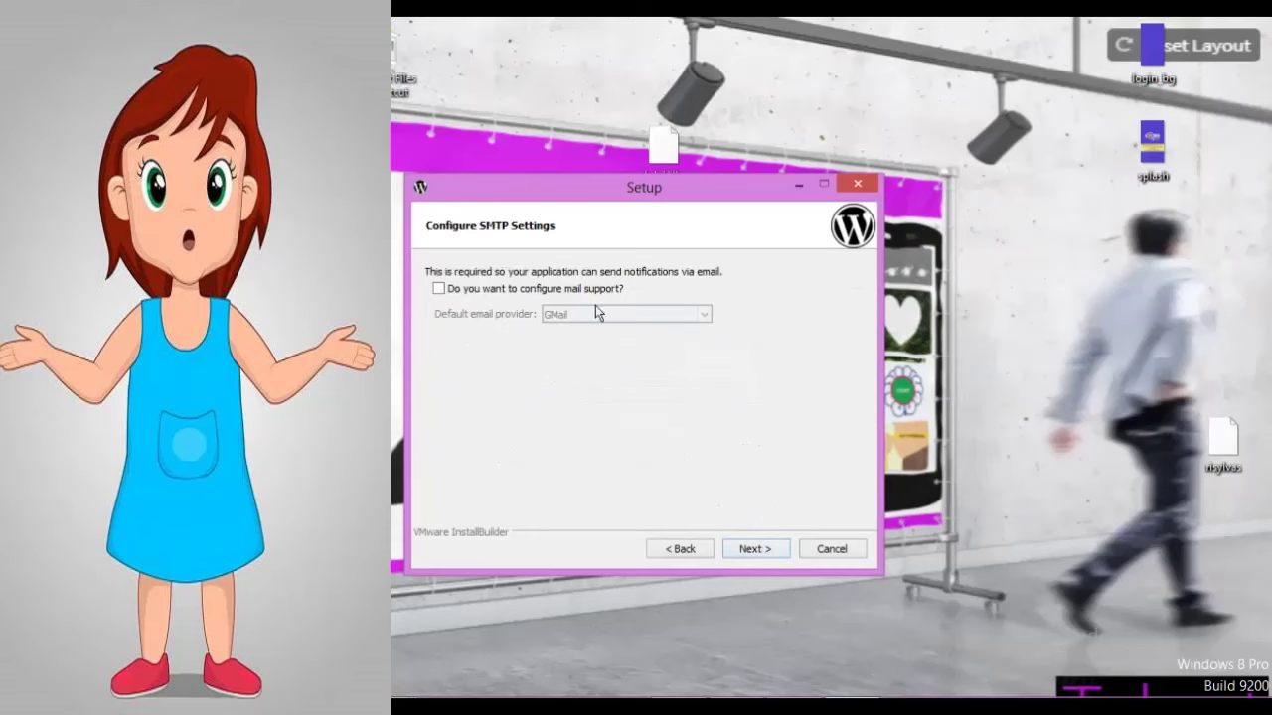
left_click(763, 555)
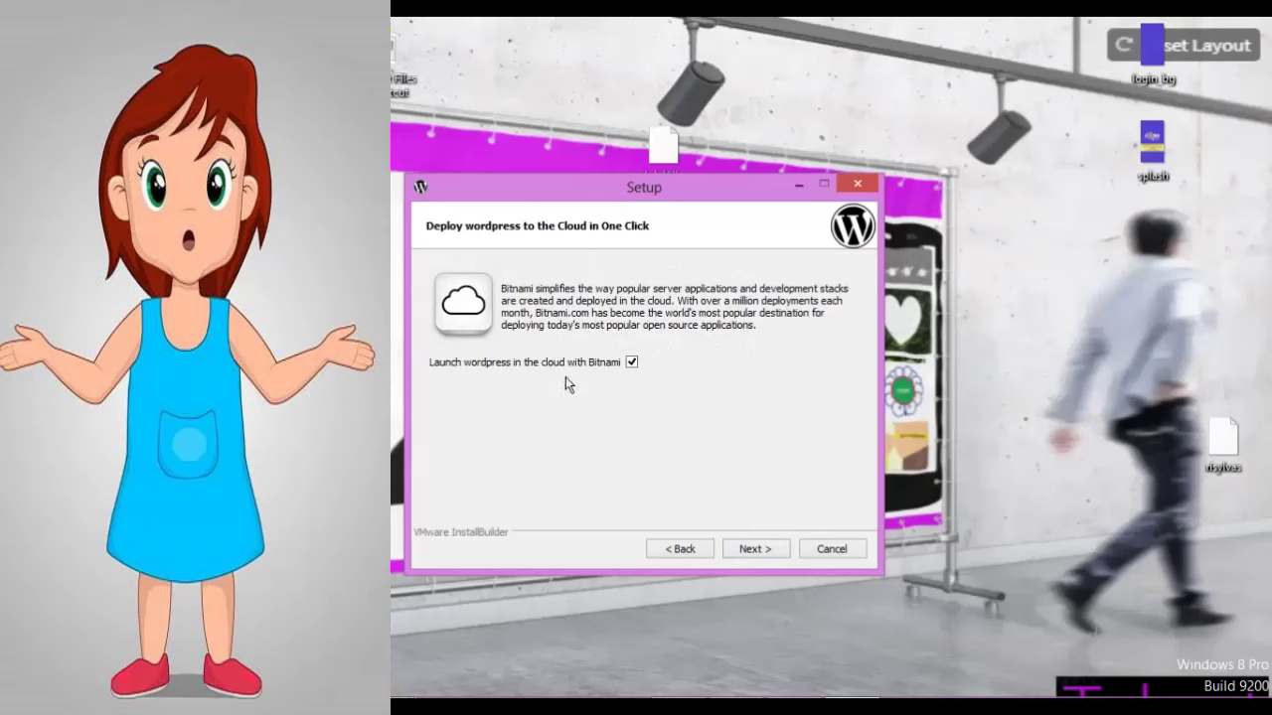
left_click(632, 362)
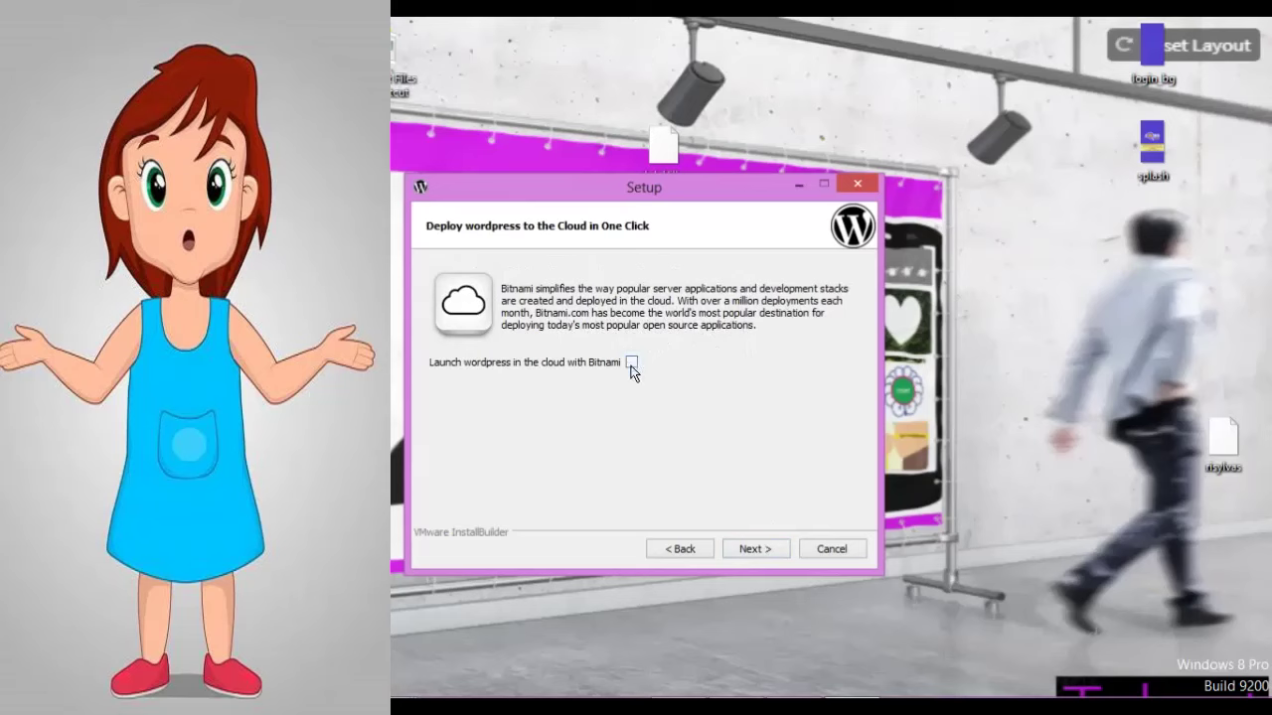
left_click(755, 549)
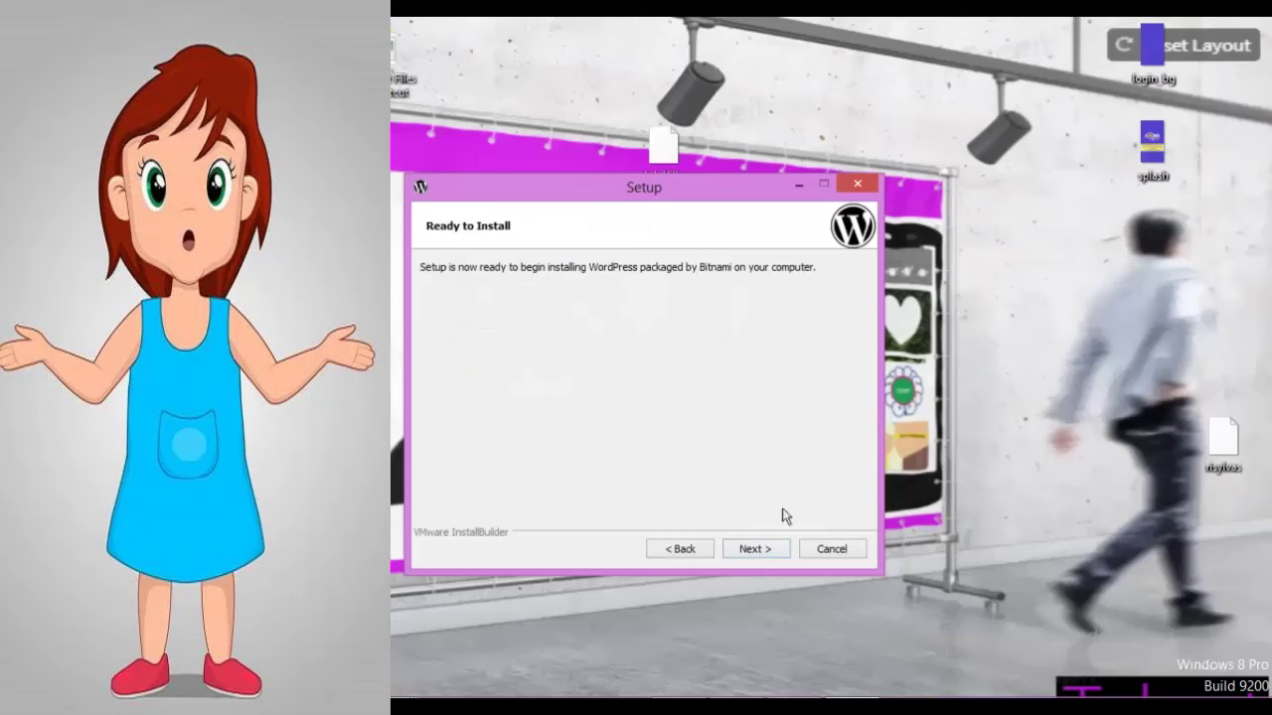
Step: Start the installation and move the Setup window aside while it runs
left_click(762, 550)
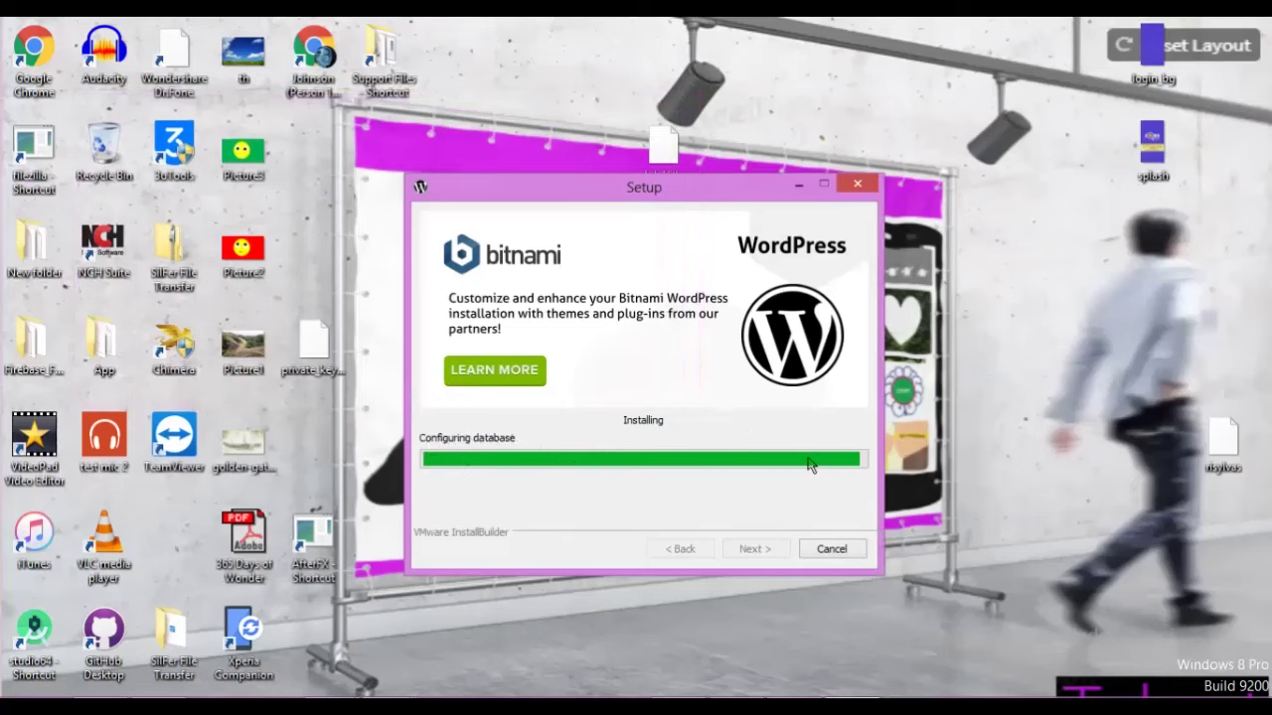
left_click_drag(696, 187, 351, 258)
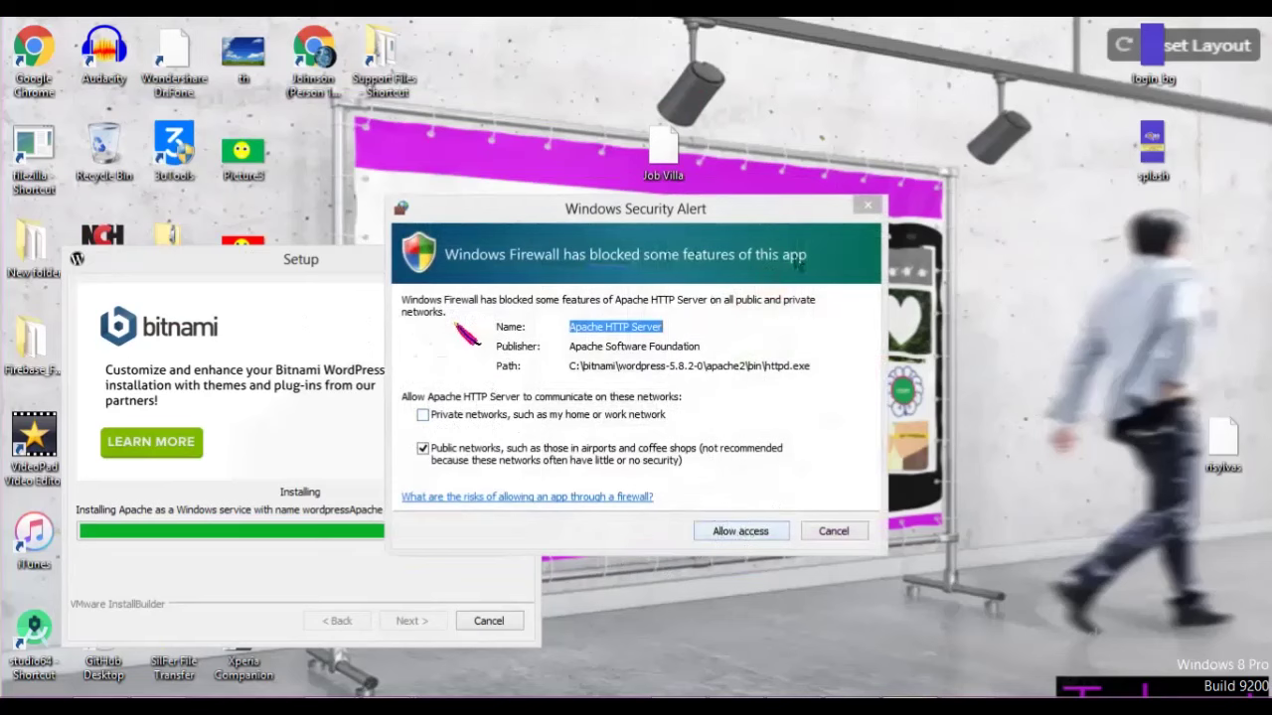
Step: Allow Apache HTTP Server through the Windows firewall and let Setup finish installing
left_click(743, 534)
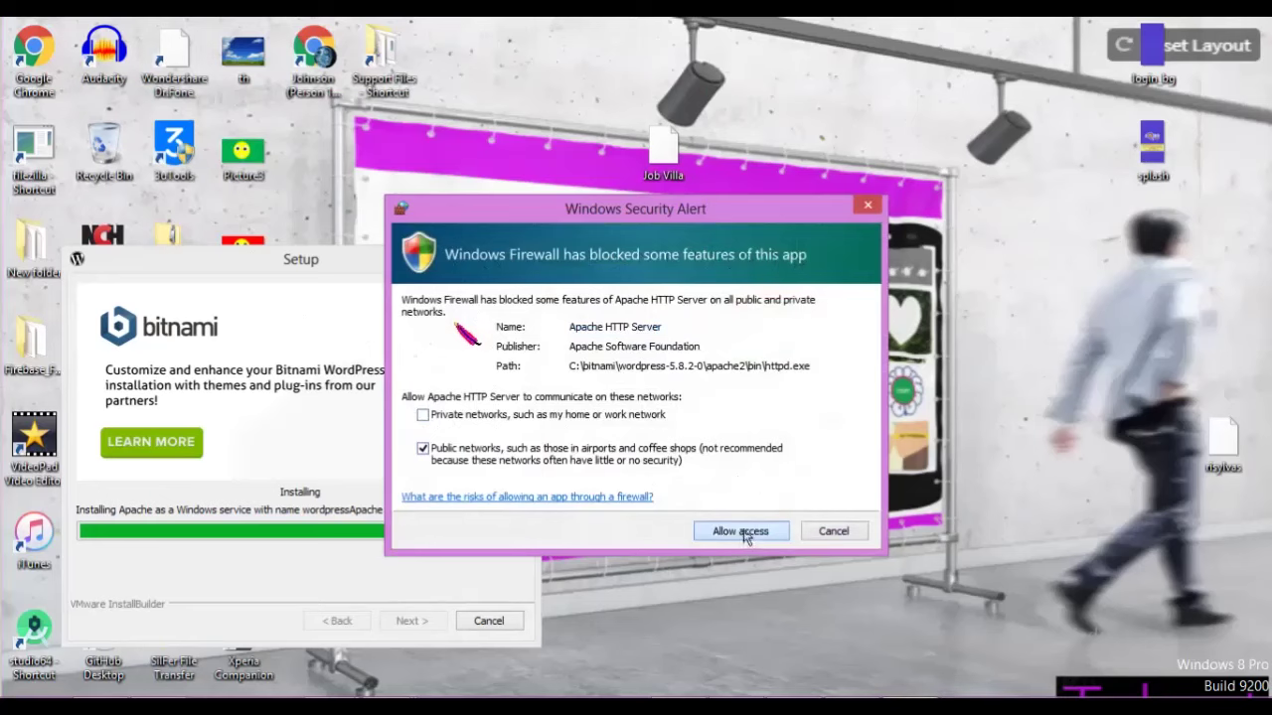
left_click(744, 533)
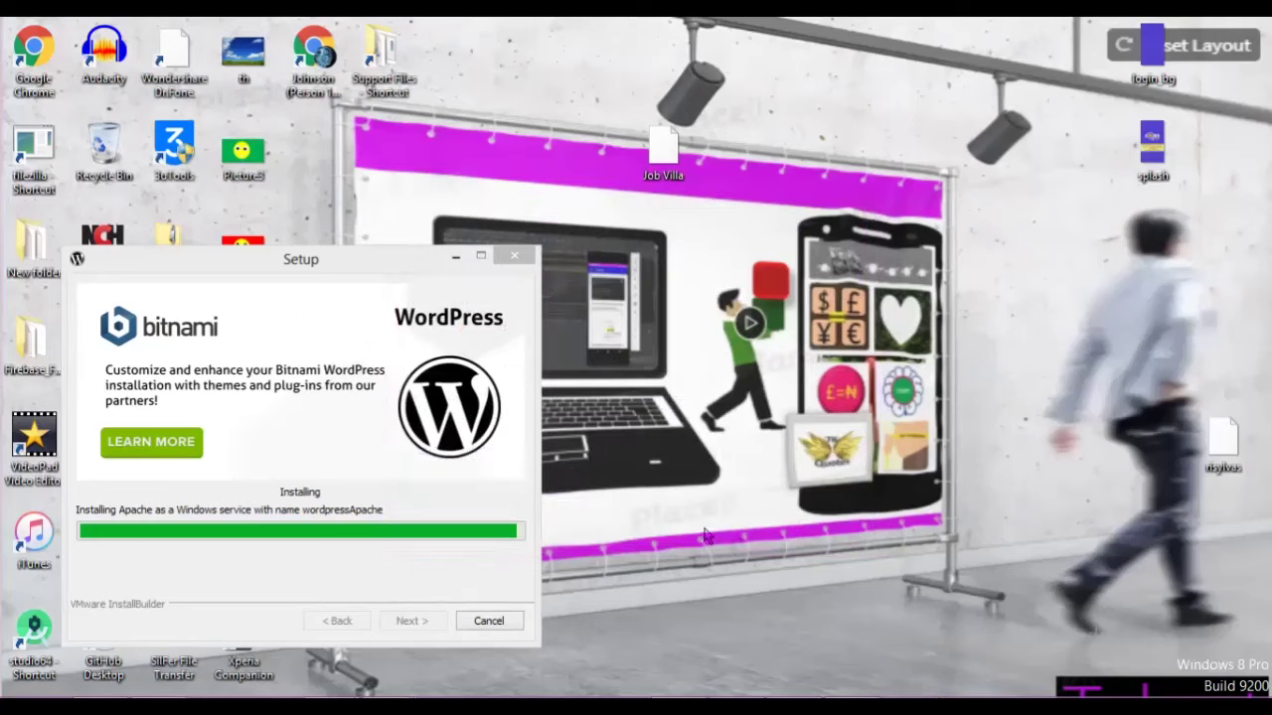
right_click(705, 527)
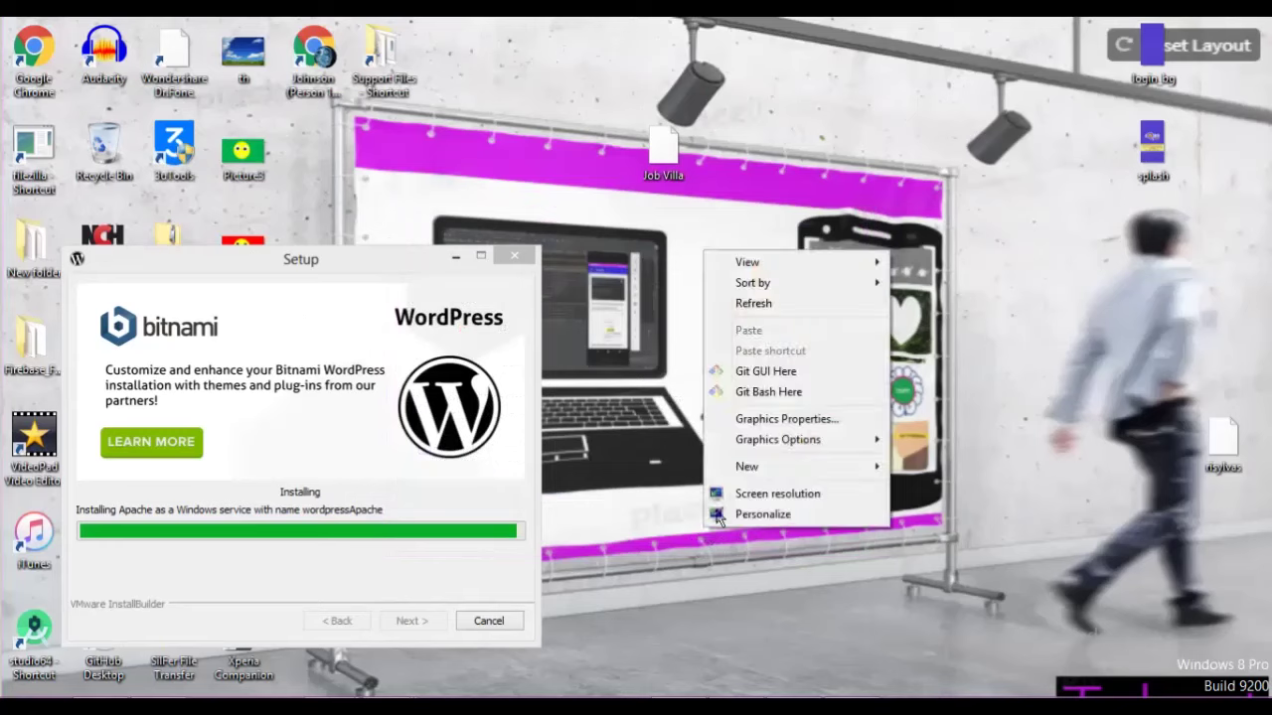
left_click(789, 304)
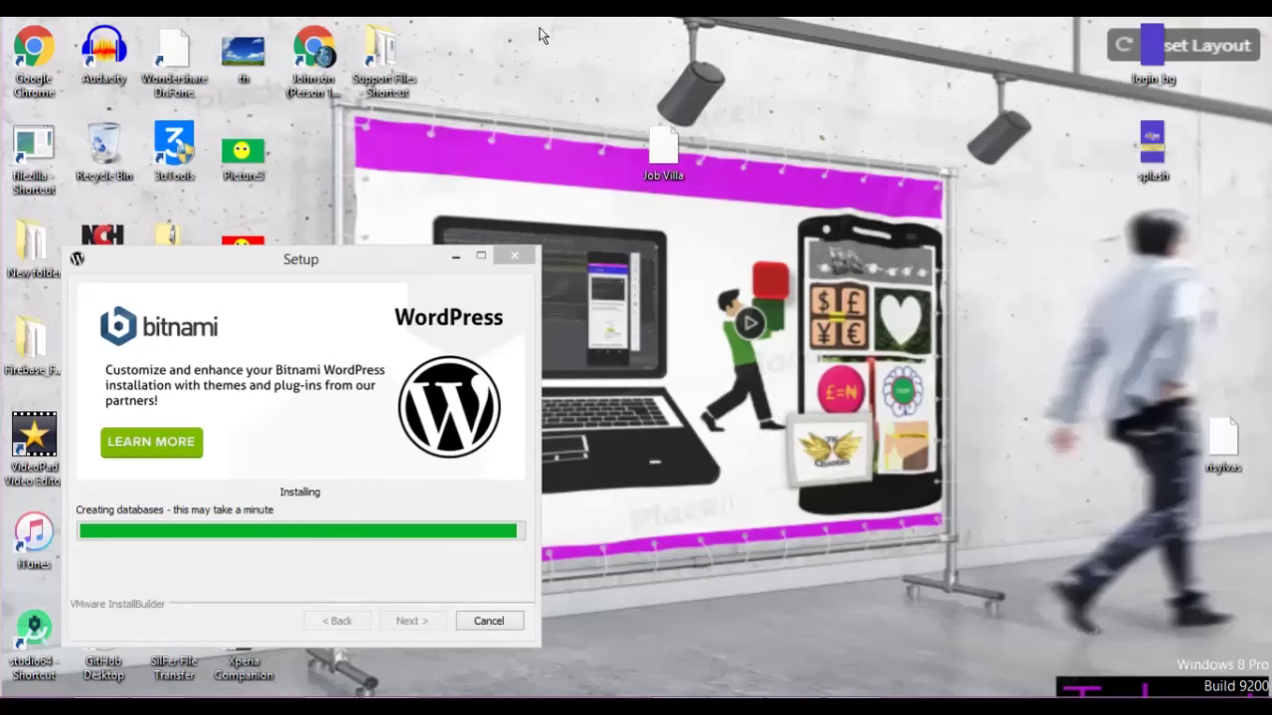
left_click(238, 535)
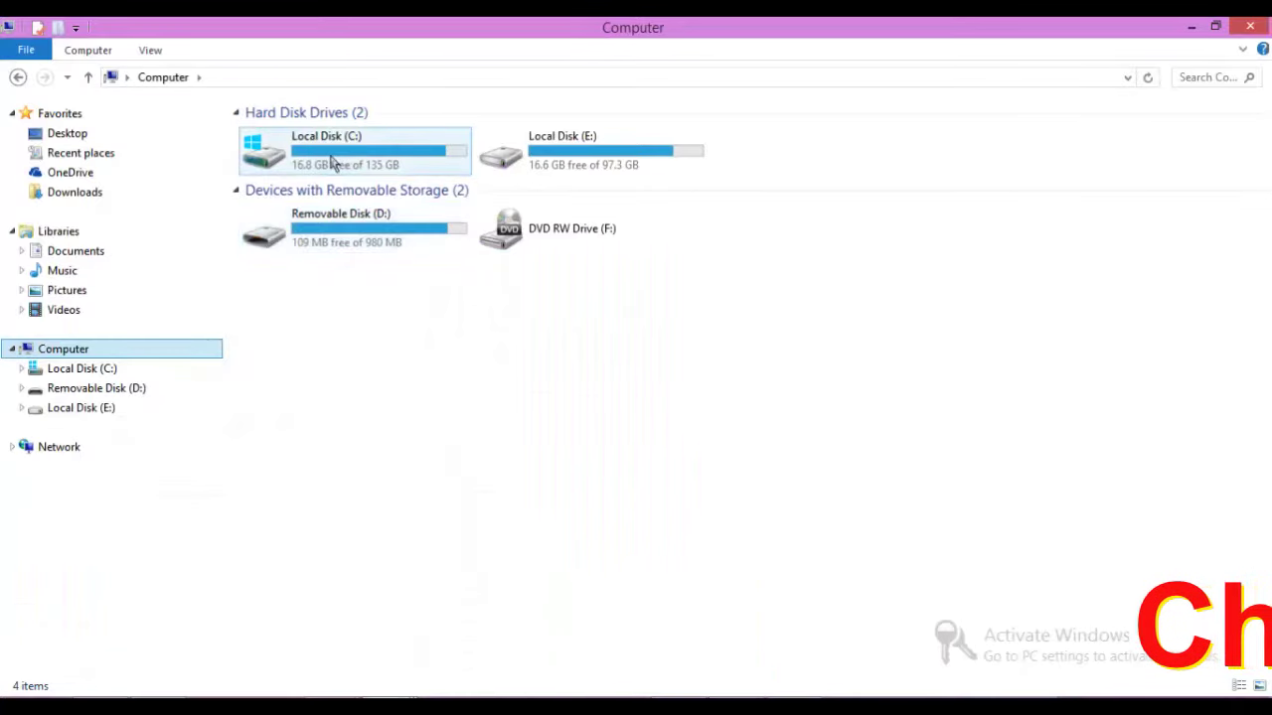
Step: Browse to C:\Bitnami\wordpress-5.8.2-0 in File Explorer
double_click(333, 162)
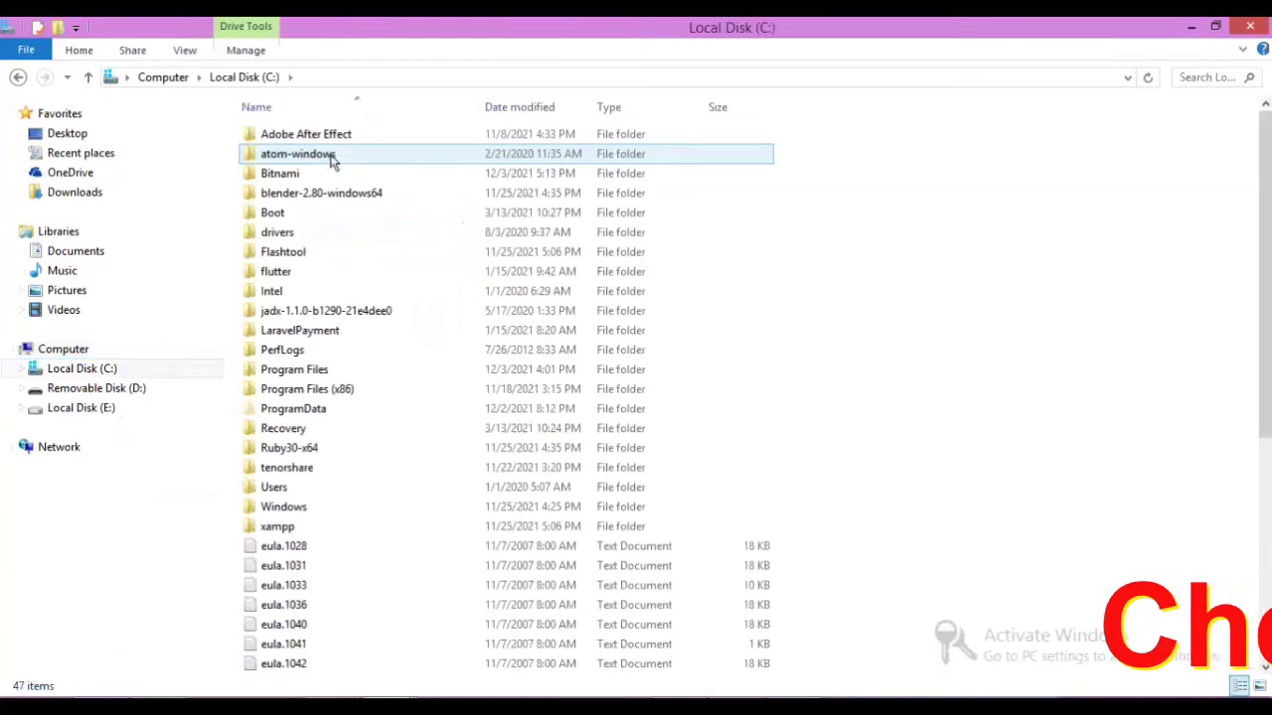
left_click(279, 179)
double_click(279, 177)
left_click(328, 139)
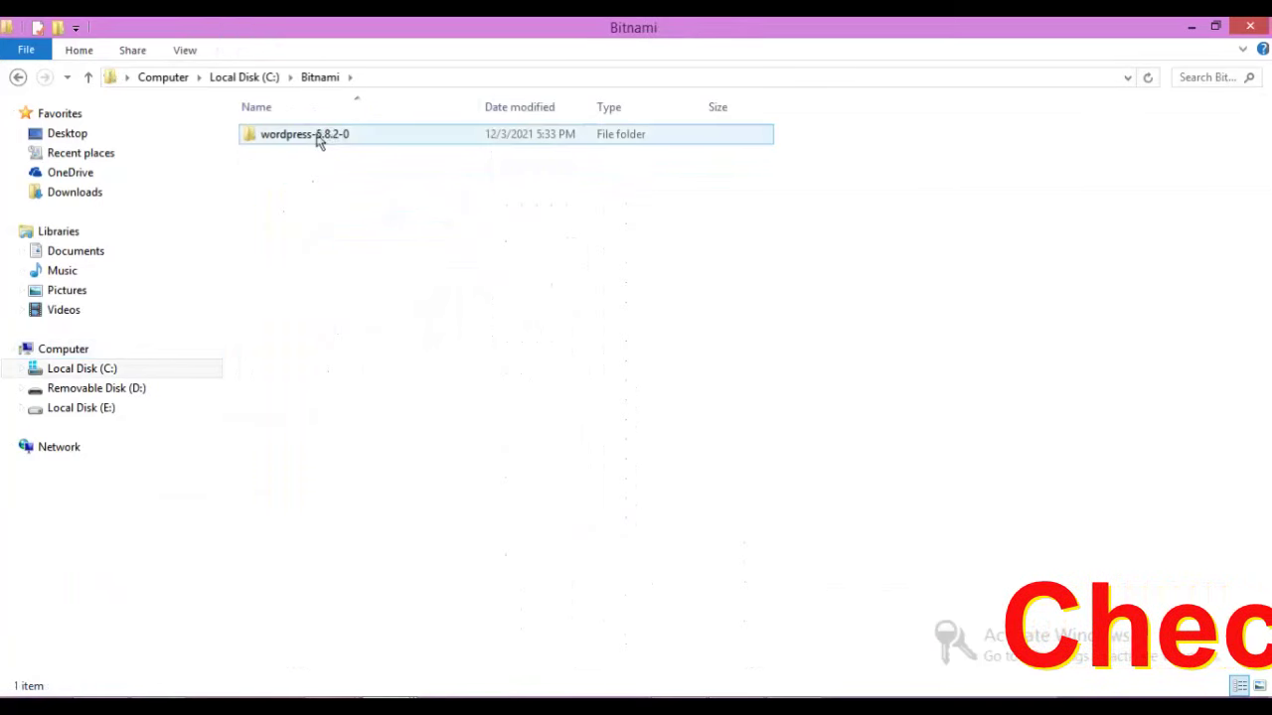
double_click(317, 141)
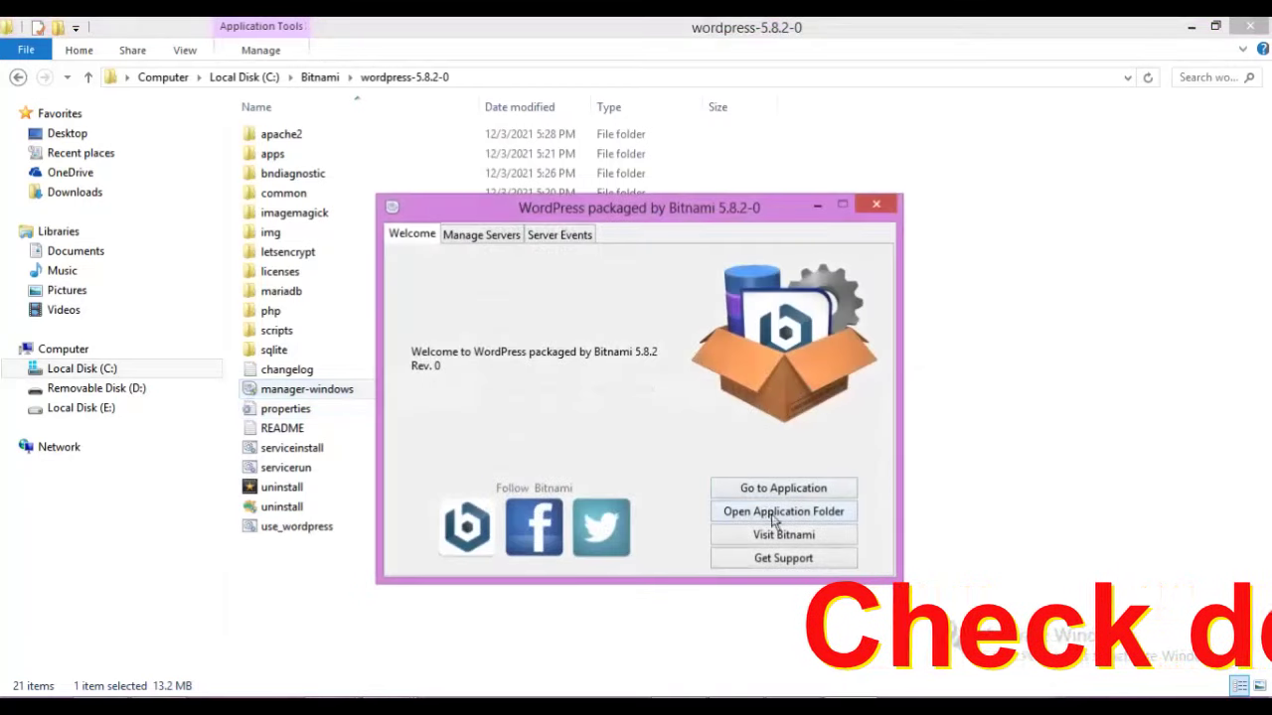
Step: Launch the application from the Bitnami manager and start its servers to reach the 'WordPress is now installed' page
left_click(801, 492)
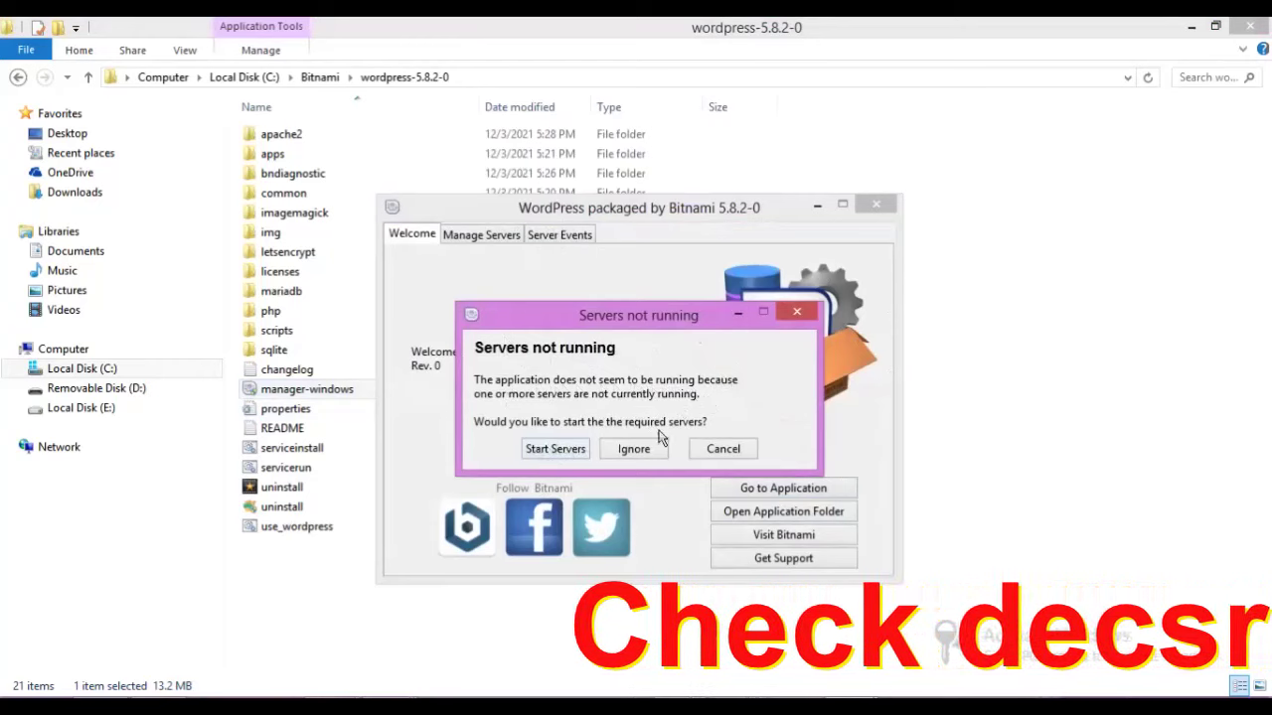
left_click(559, 450)
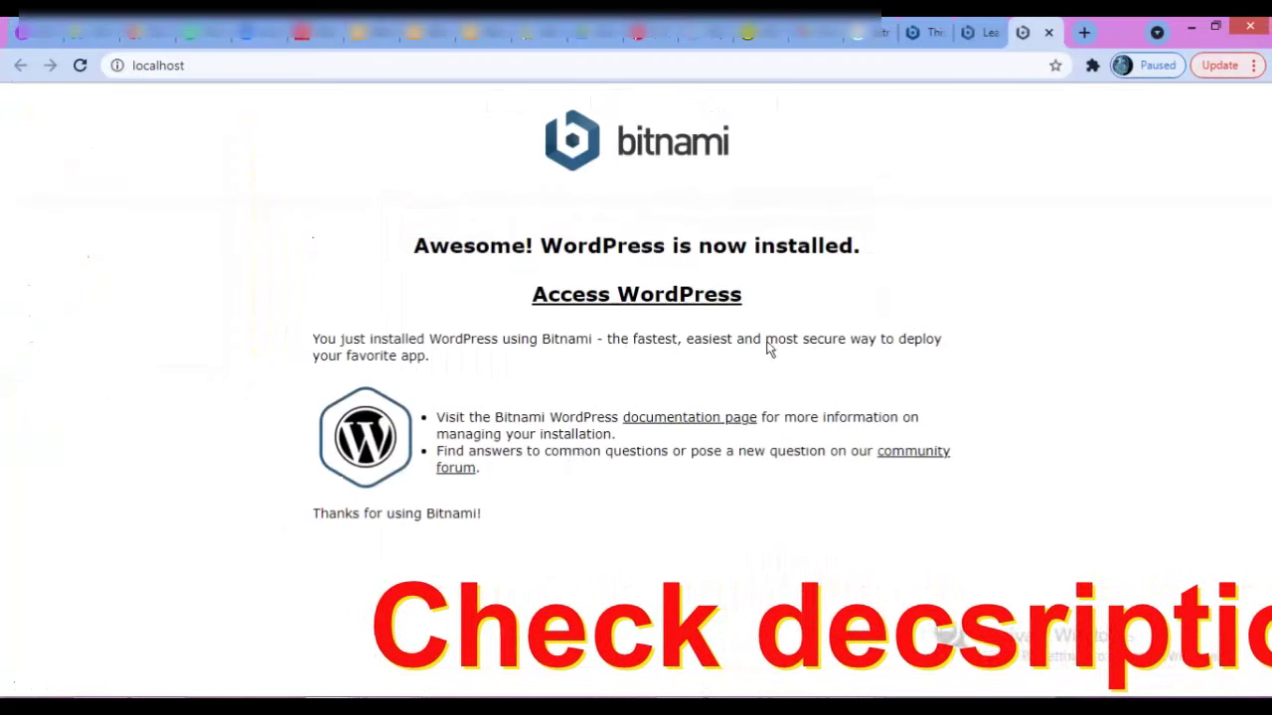
Step: Follow the Access WordPress link to the STACKUDEMY blog at localhost/wordpress
left_click(697, 304)
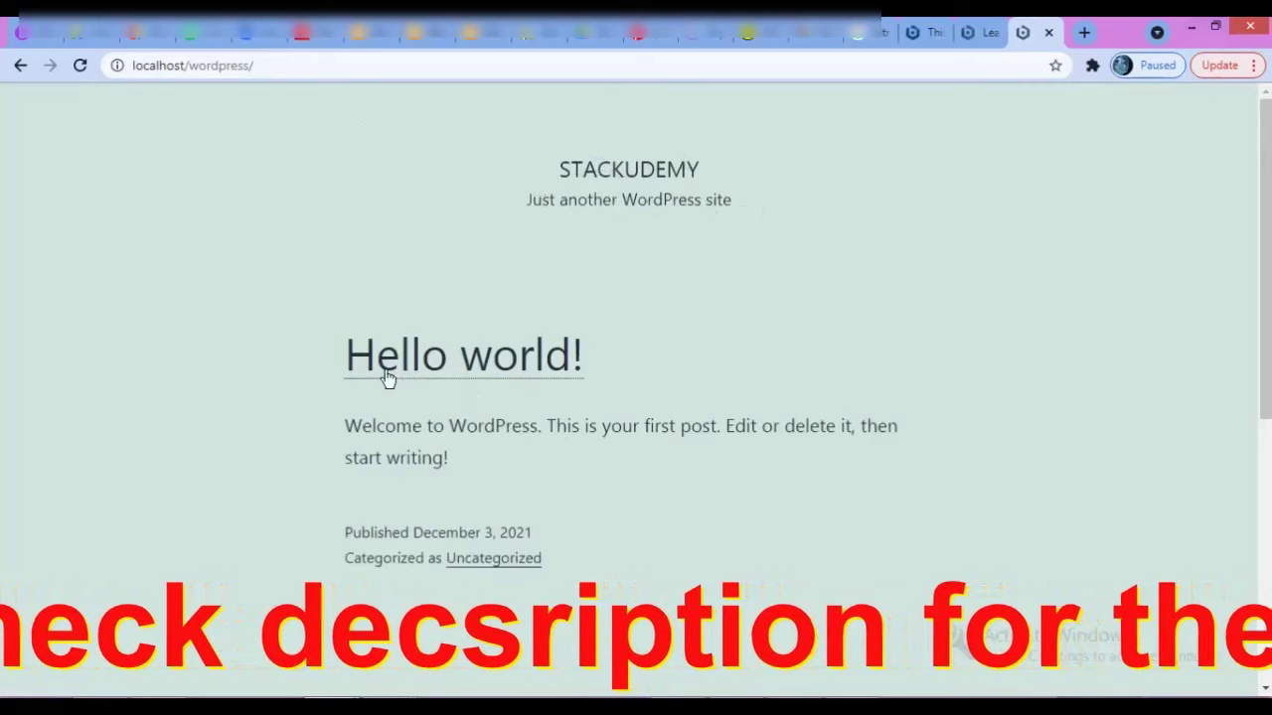
Step: Read the Hello world! post, reopen the STACKUDEMY site via the Bitnami page, and edit its address
left_click(487, 360)
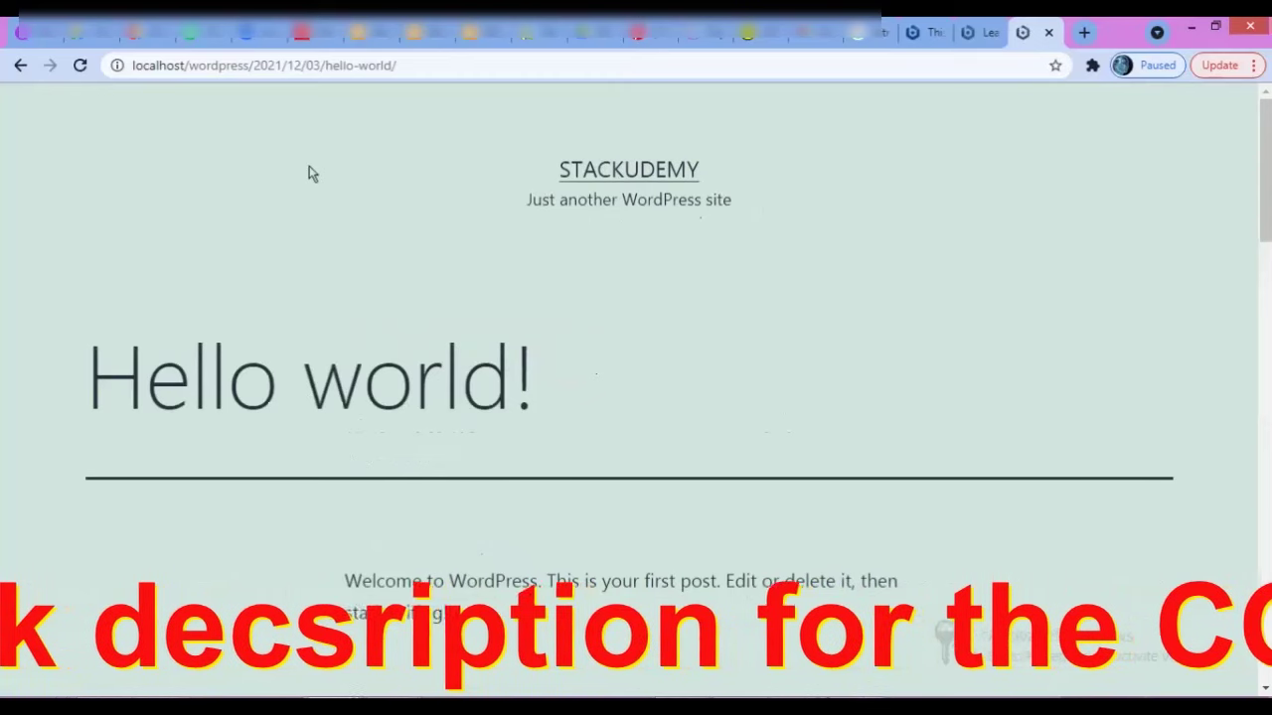
left_click(607, 171)
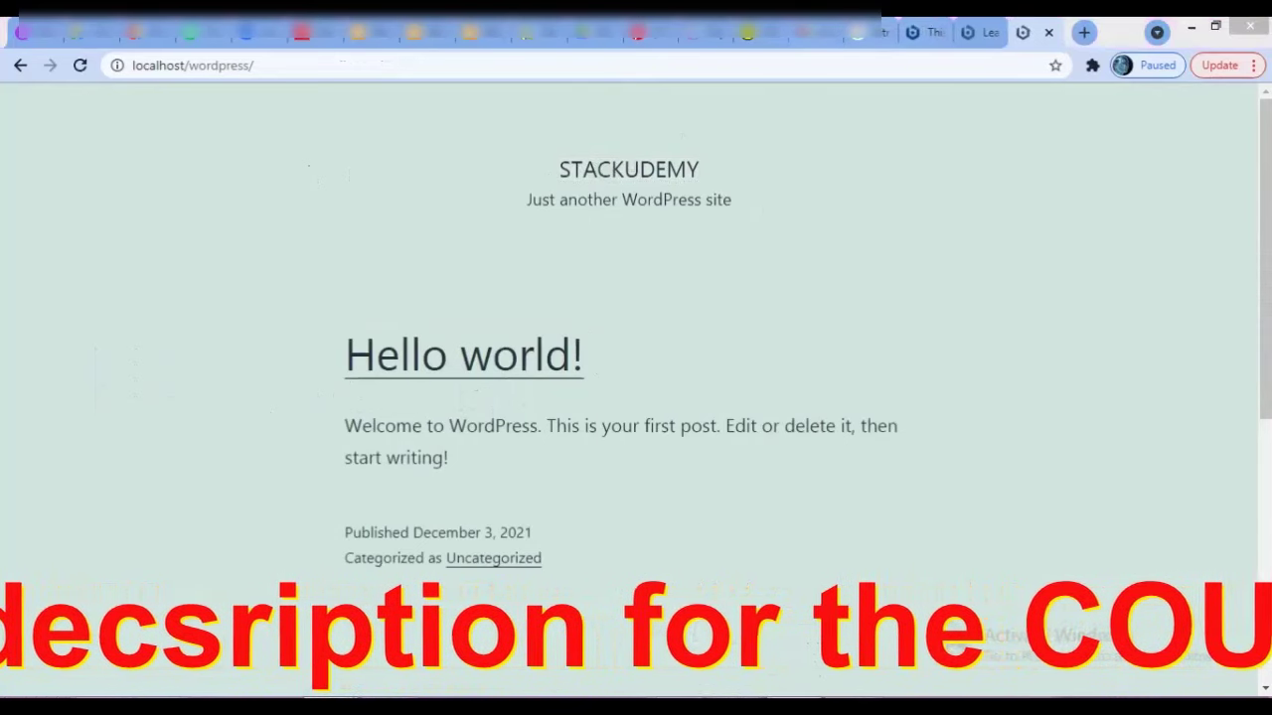
left_click(800, 696)
left_click(445, 562)
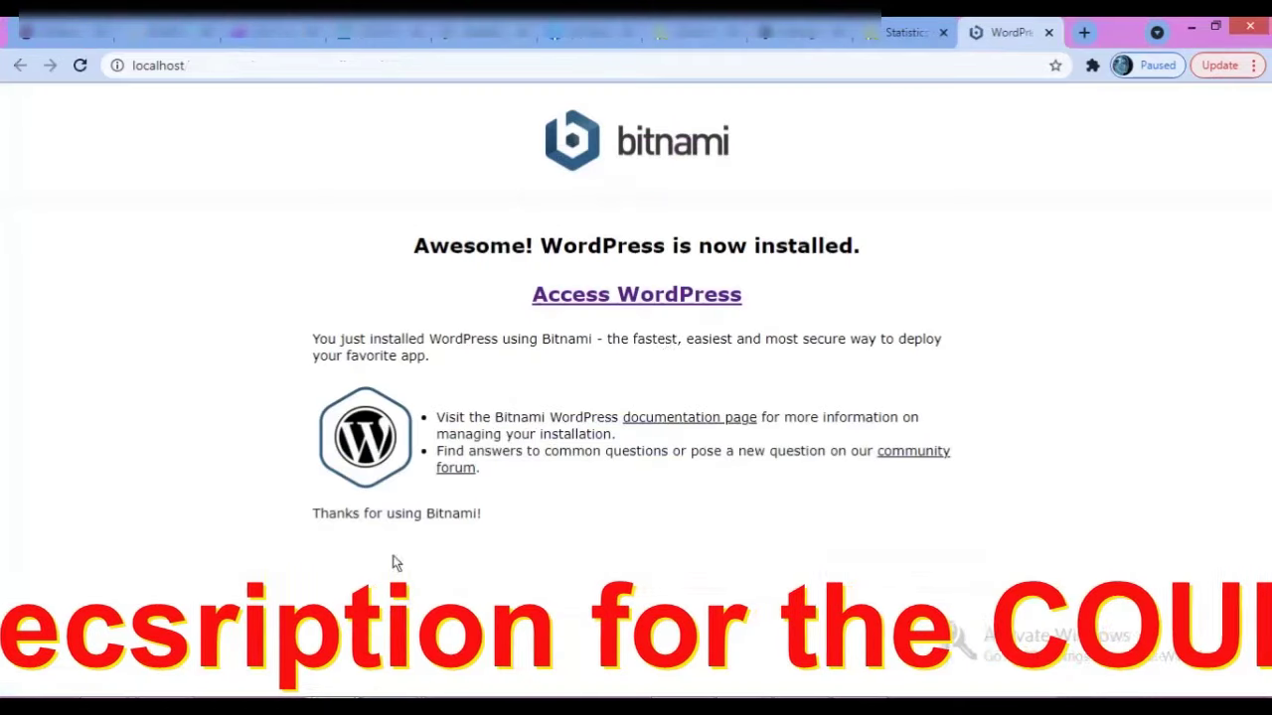
left_click(671, 306)
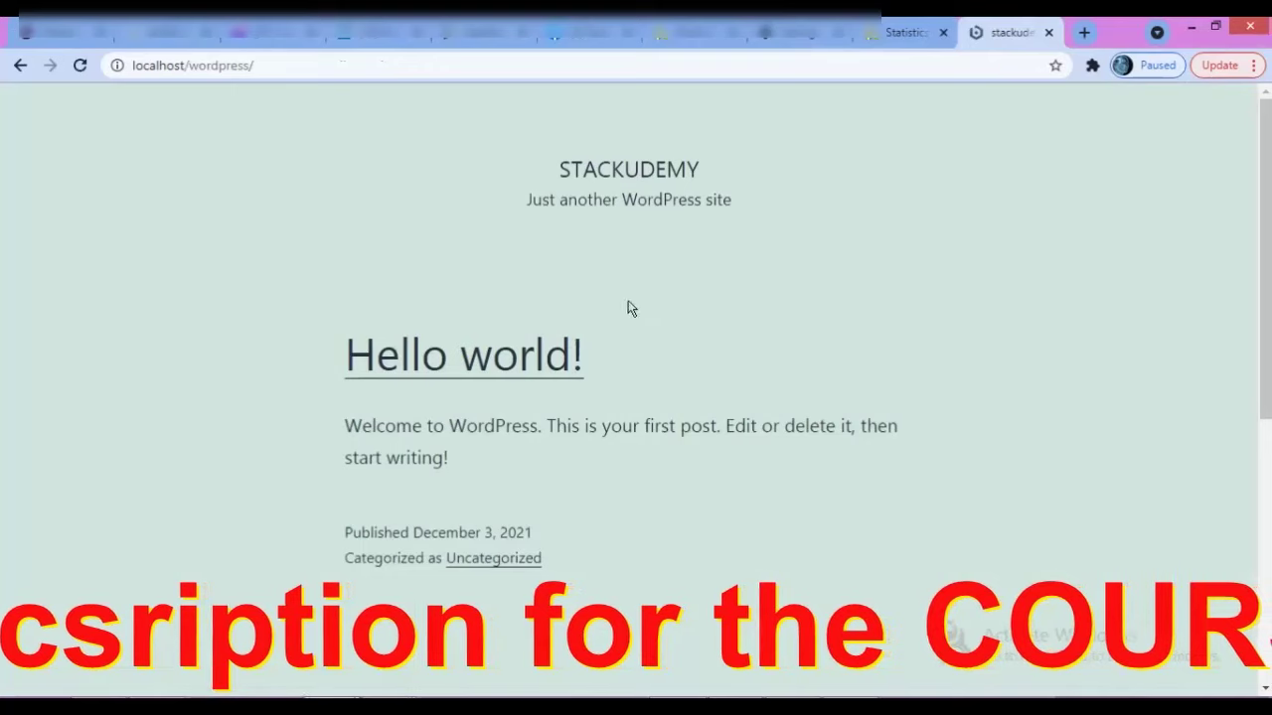
left_click(266, 67)
Step: Go to localhost/wordpress/wp-admin and try logging in as admin, which fails on the password
left_click(266, 67)
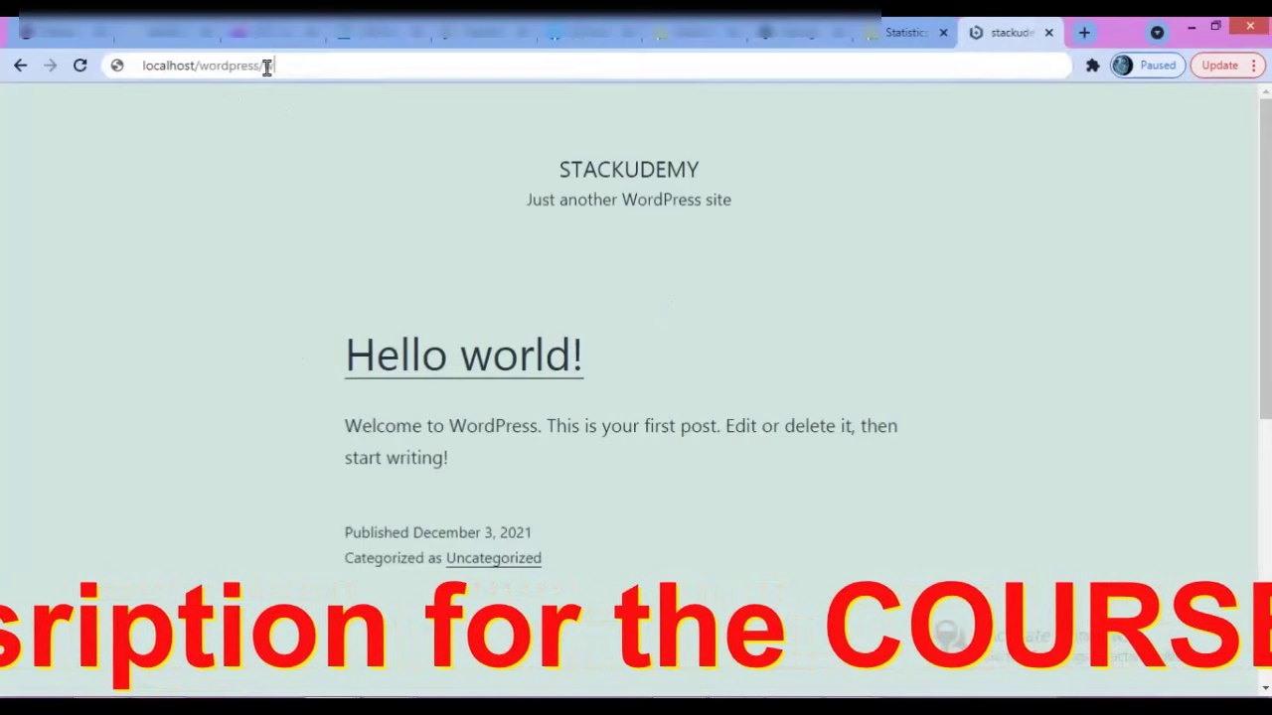
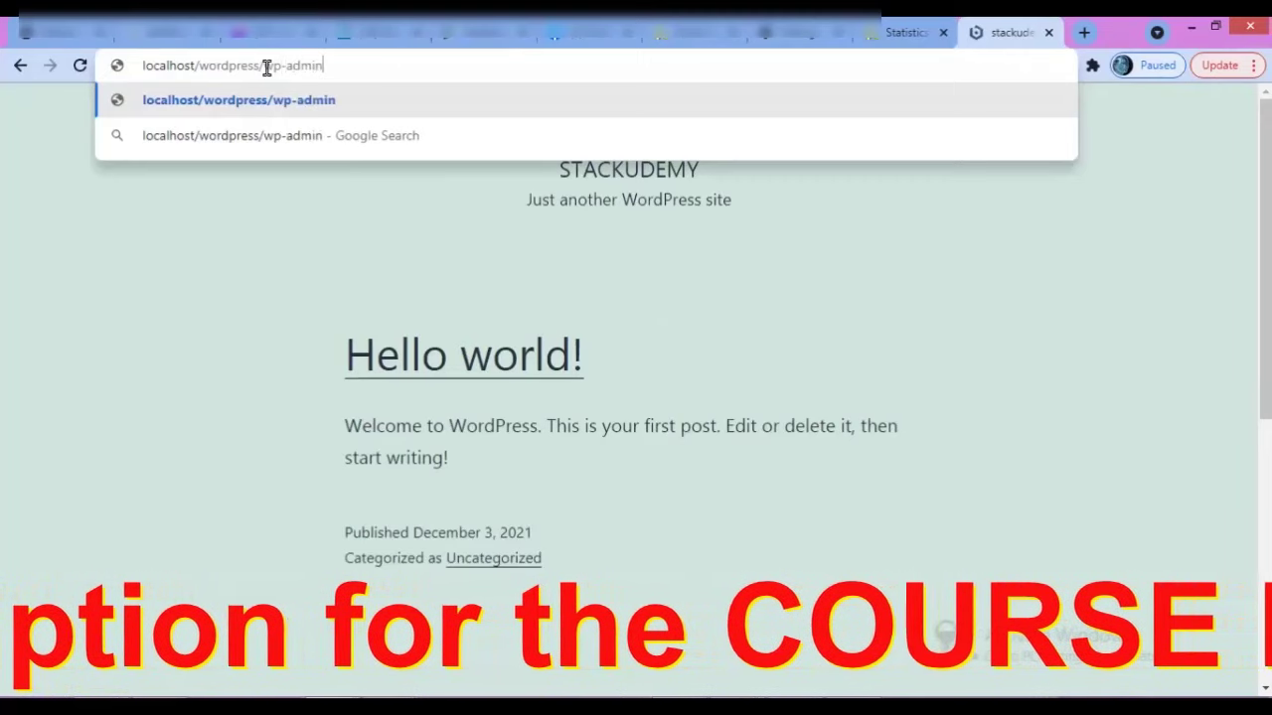
key("Return")
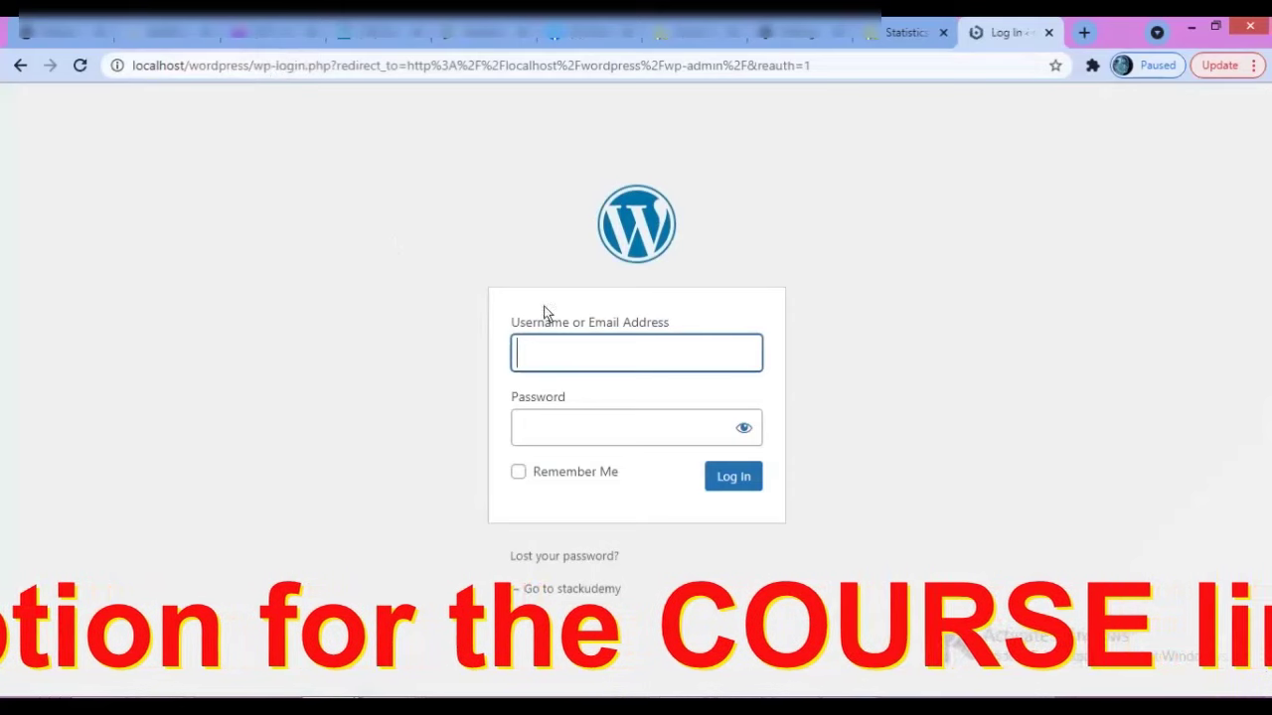
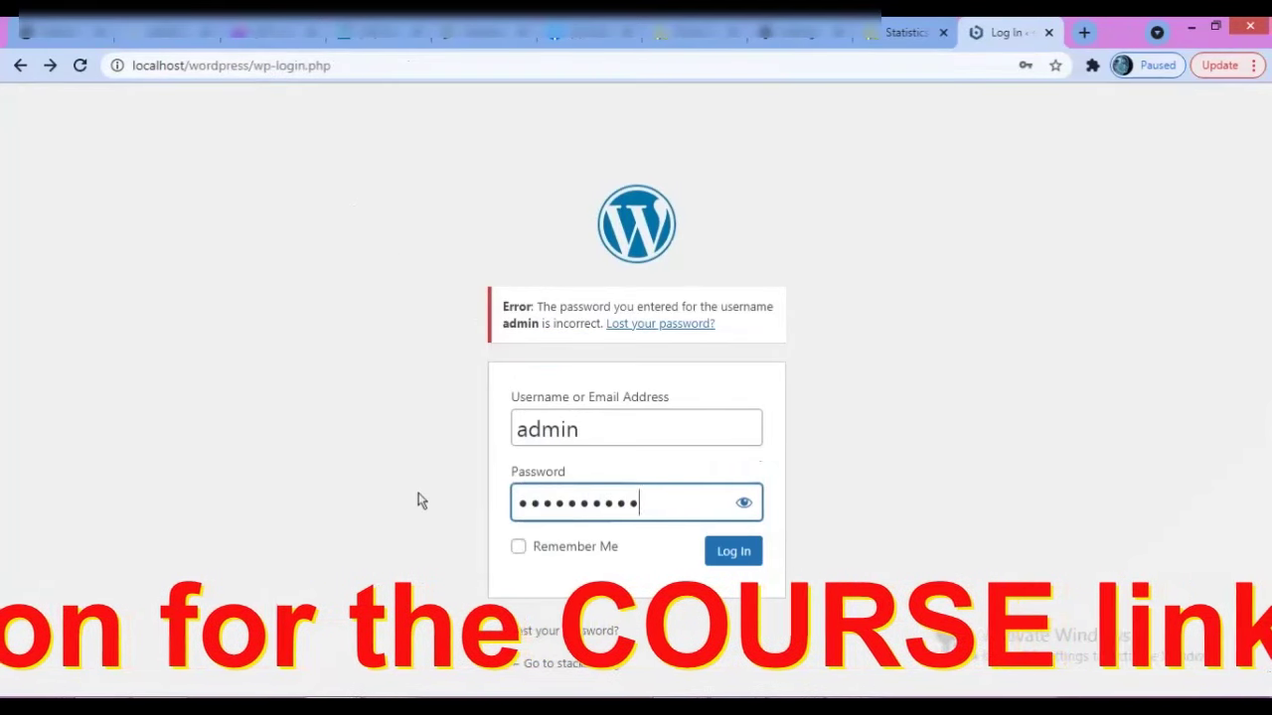
left_click(737, 561)
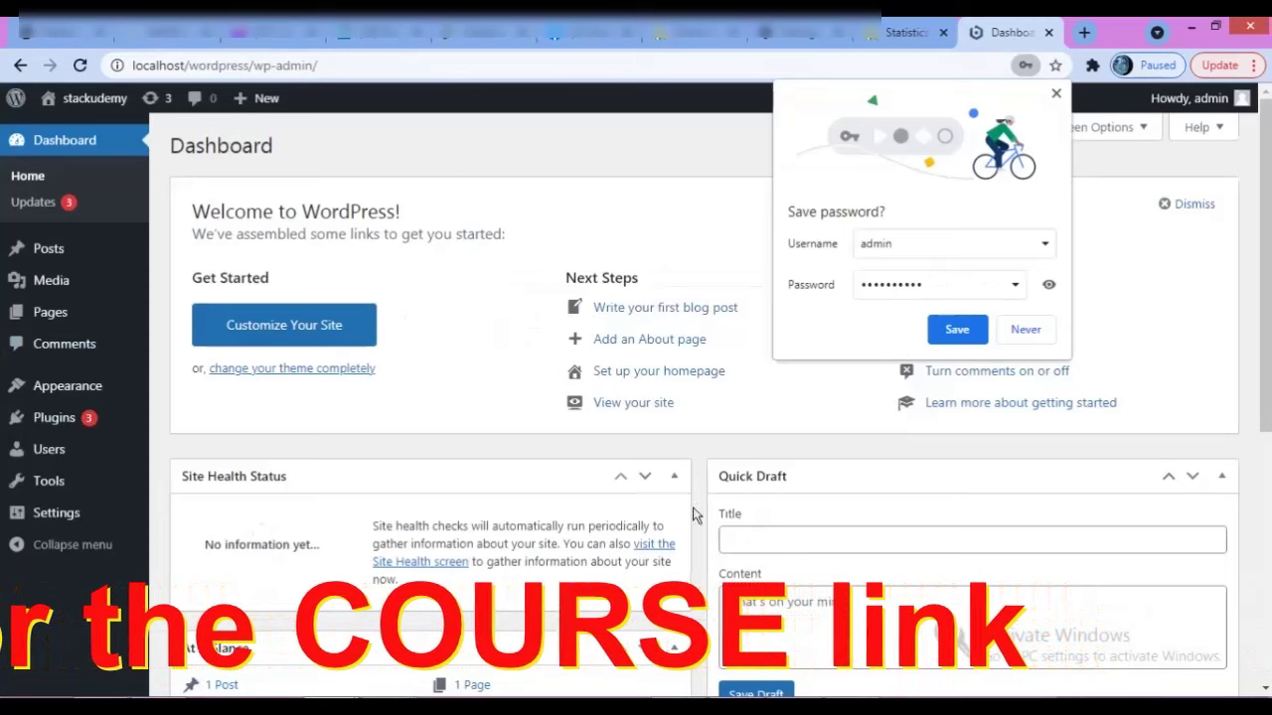
Step: Save the admin password in Chrome's save-password prompt
left_click(956, 333)
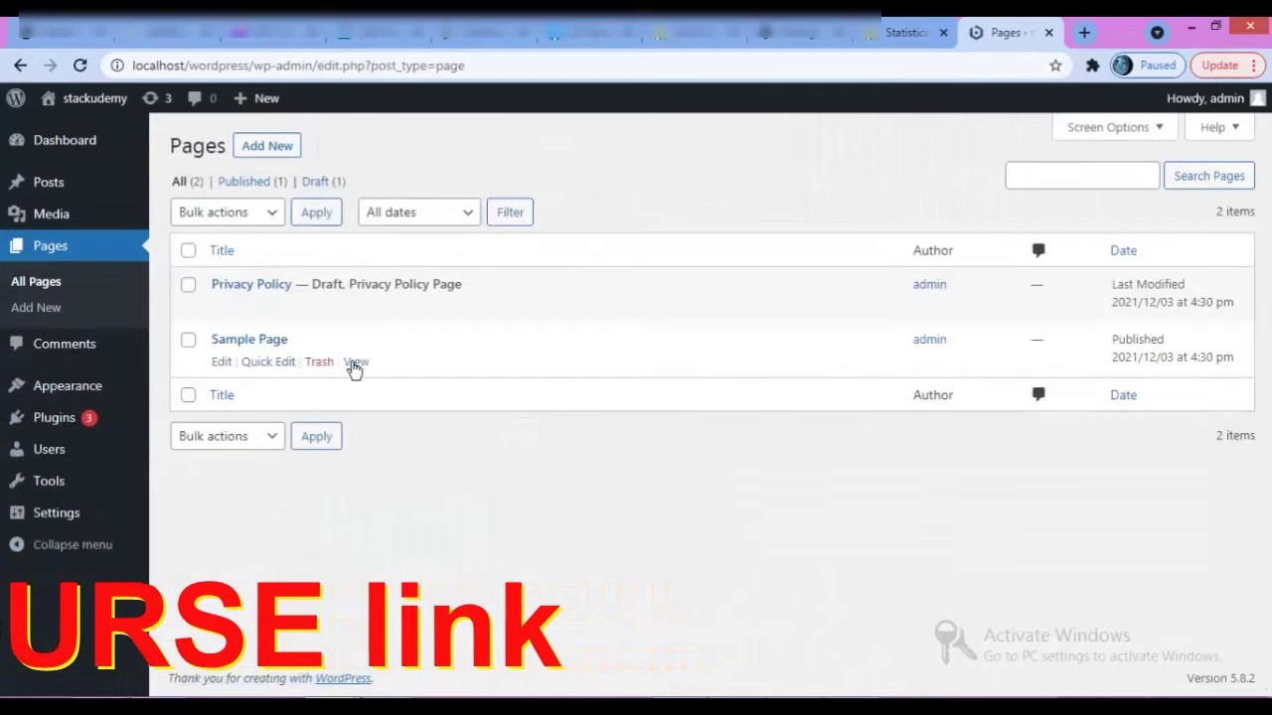
Step: Open the Sample Page's public view in a new tab and switch to it
right_click(358, 366)
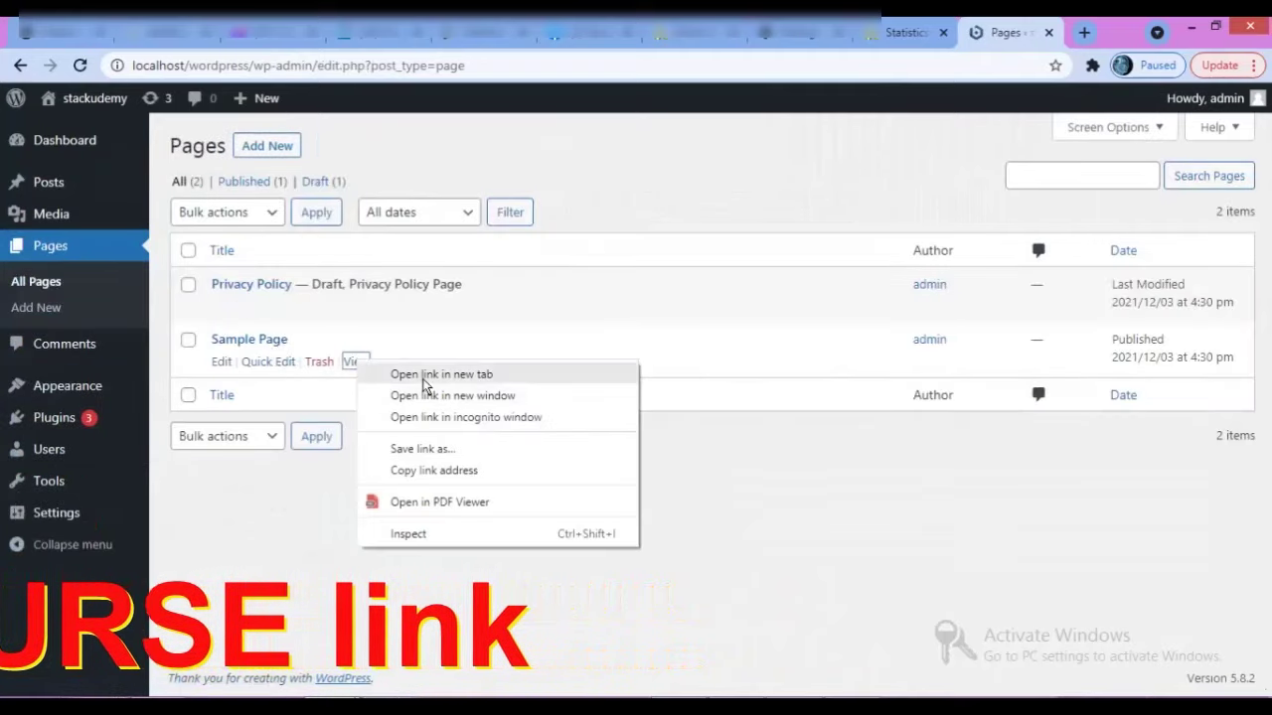
left_click(425, 376)
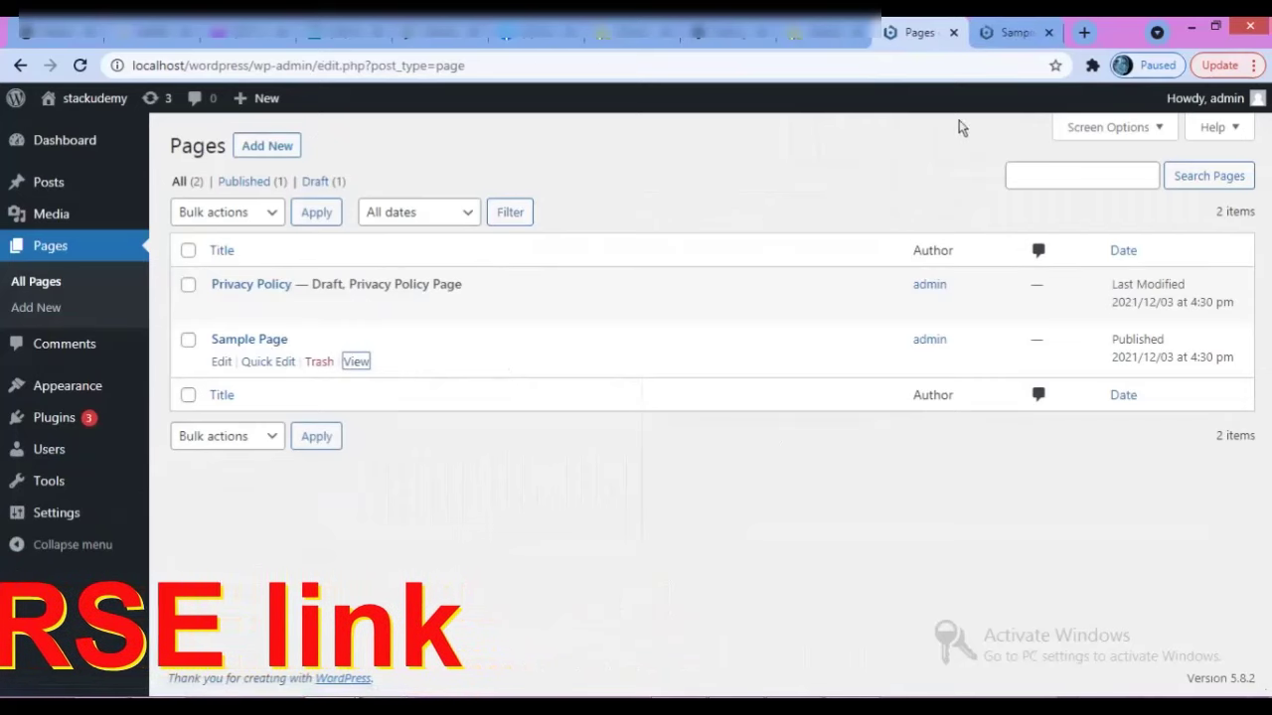
left_click(1017, 32)
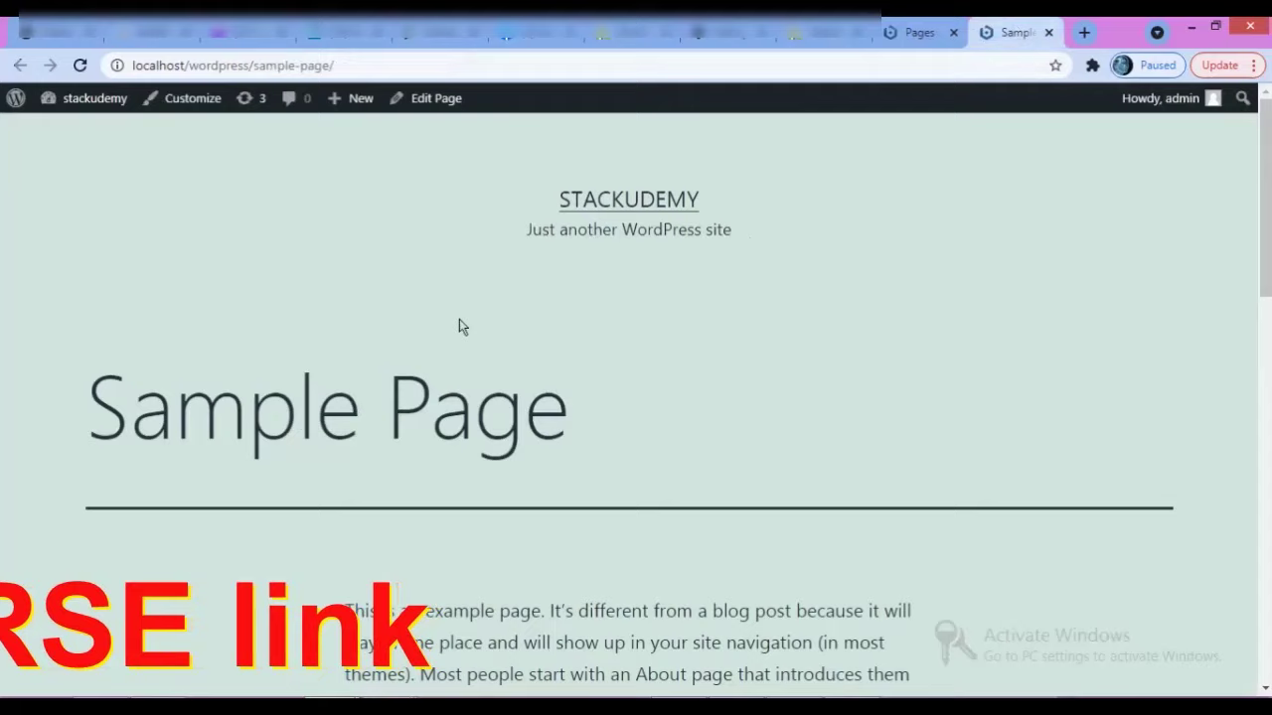
Step: Scroll through the Sample Page, return to the admin tab, and open Installed Plugins
scroll(644, 664, "down", 2)
scroll(647, 635, "down", 3)
scroll(636, 497, "down", 3)
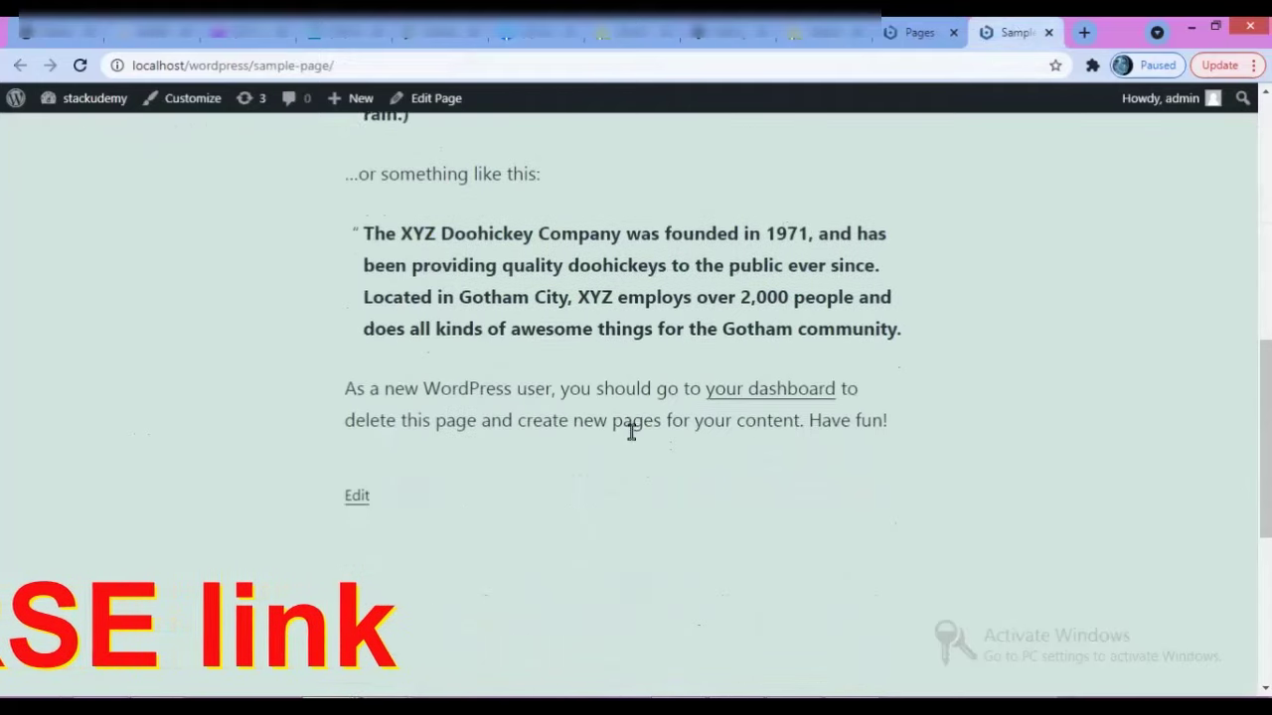
scroll(630, 428, "down", 2)
scroll(631, 432, "up", 5)
scroll(631, 433, "up", 4)
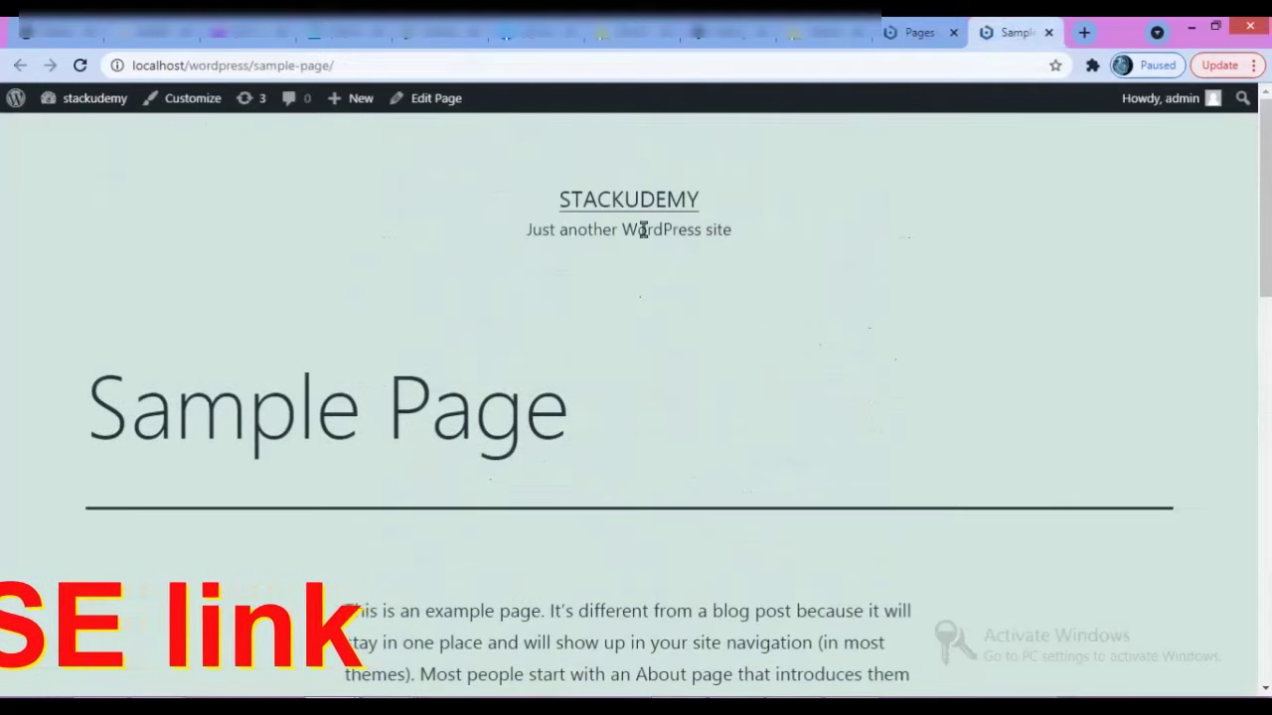
left_click(934, 32)
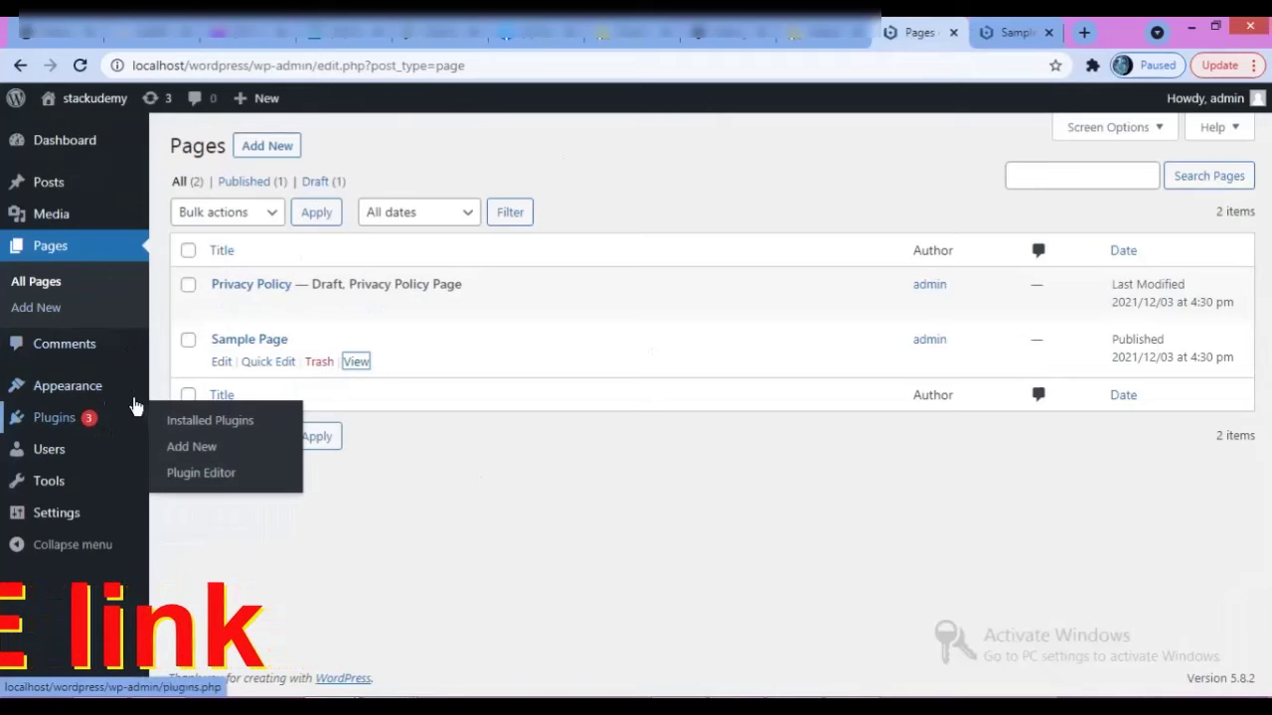
mouse_move(53, 417)
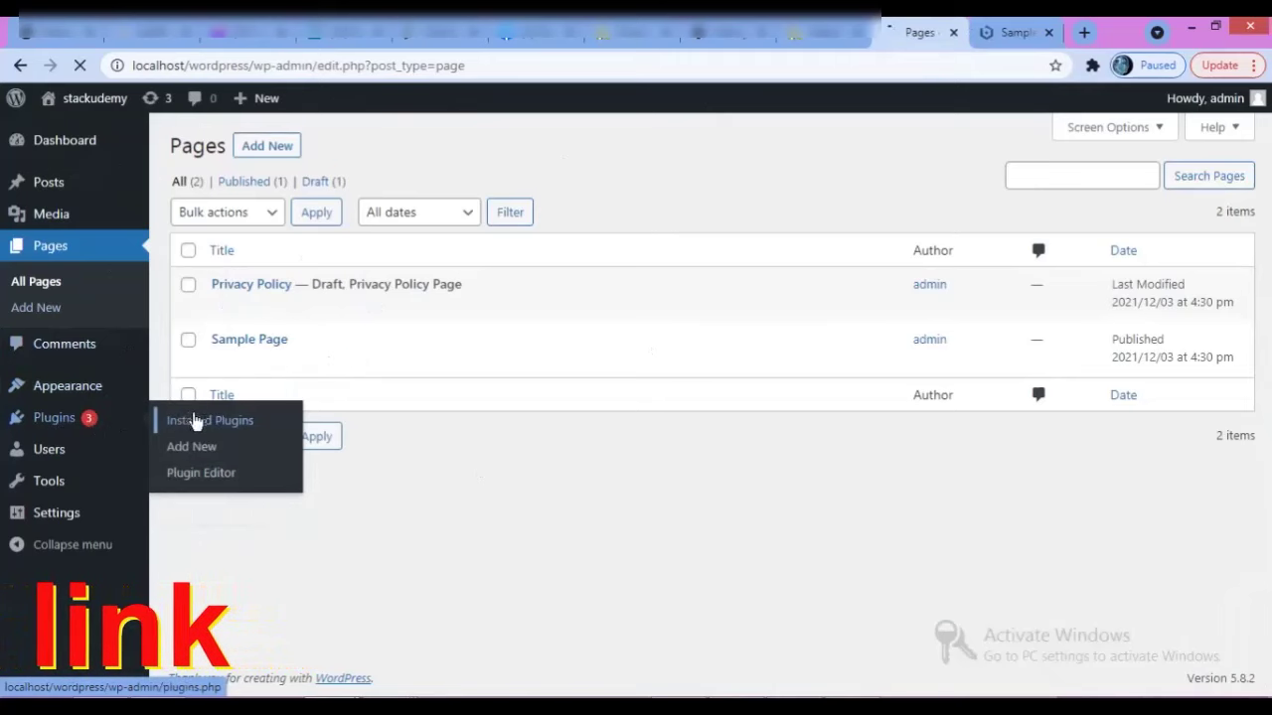
left_click(192, 420)
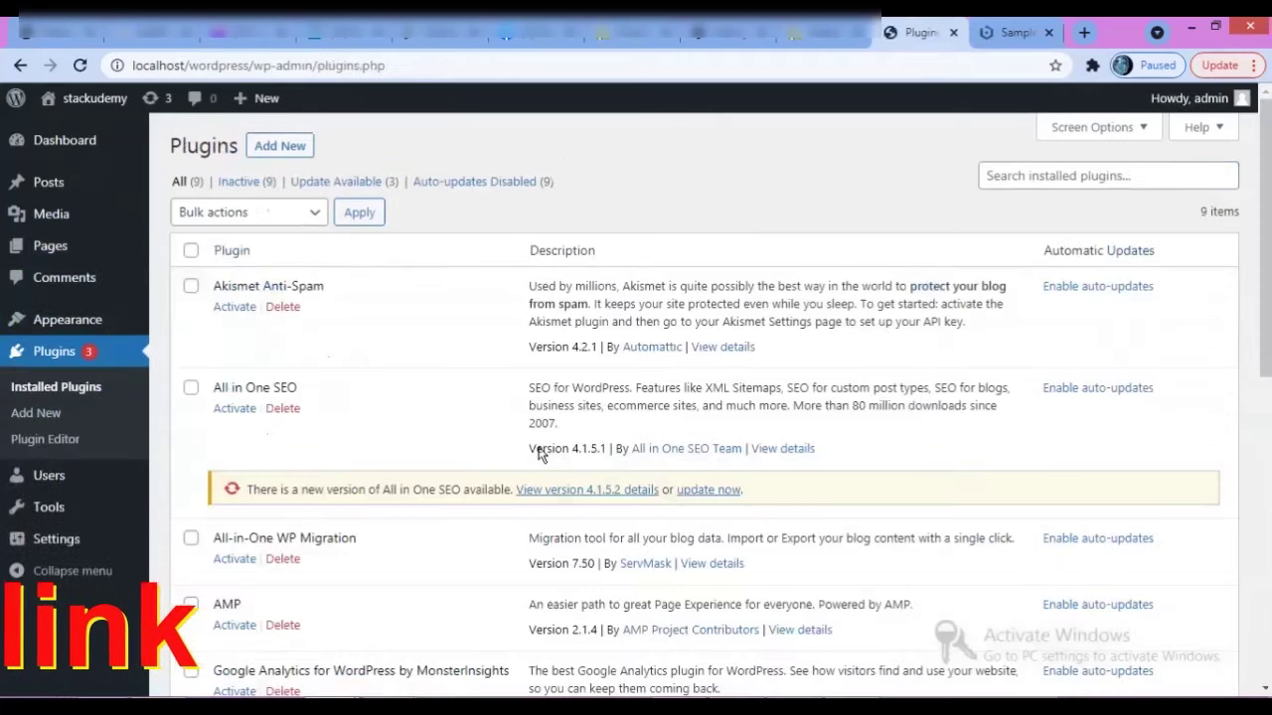
Step: Scroll through the nine plugins, noting updates for All in One SEO, TaxoPress and WP Mail SMTP
scroll(353, 427, "down", 3)
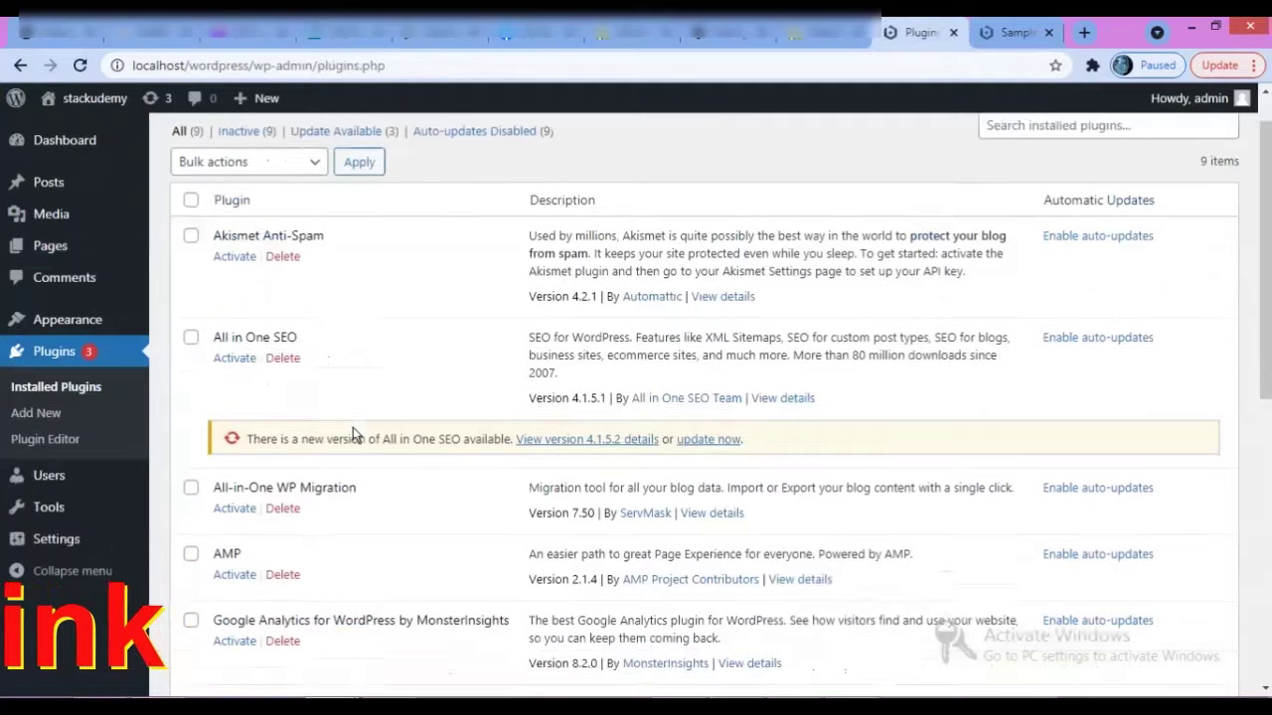
scroll(352, 427, "down", 3)
scroll(353, 434, "down", 1)
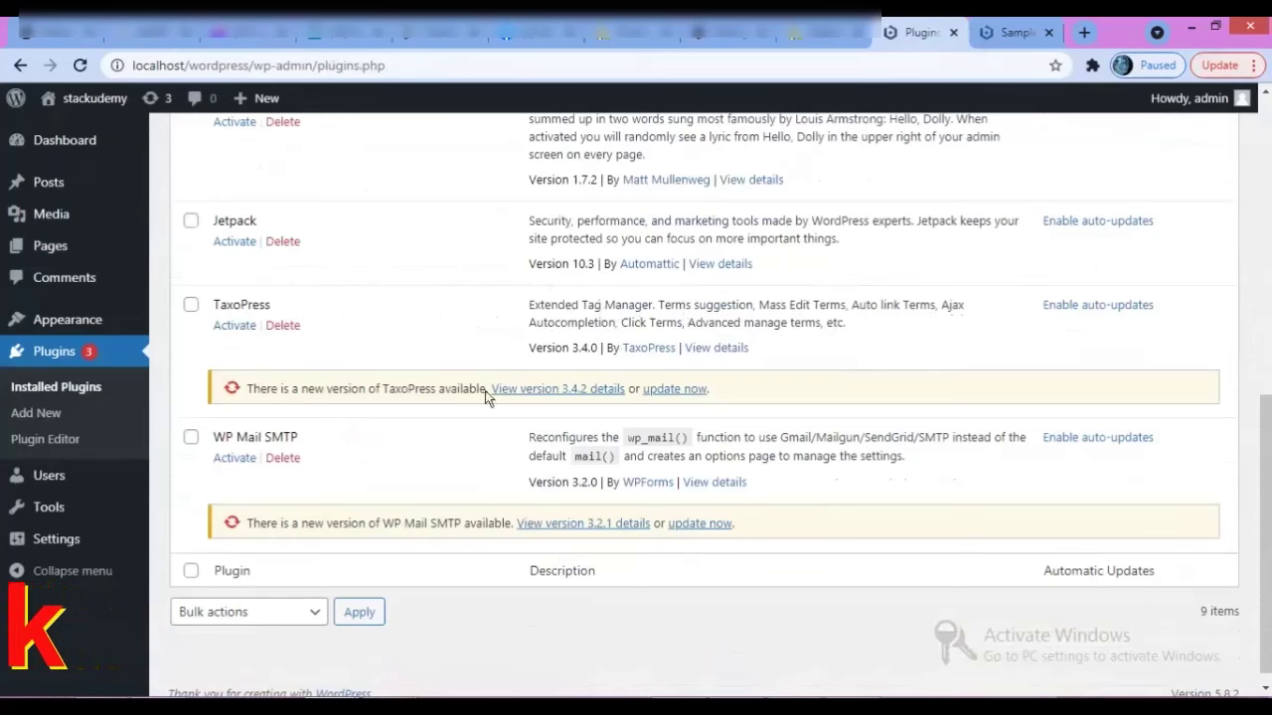
scroll(385, 453, "up", 3)
scroll(385, 453, "up", 2)
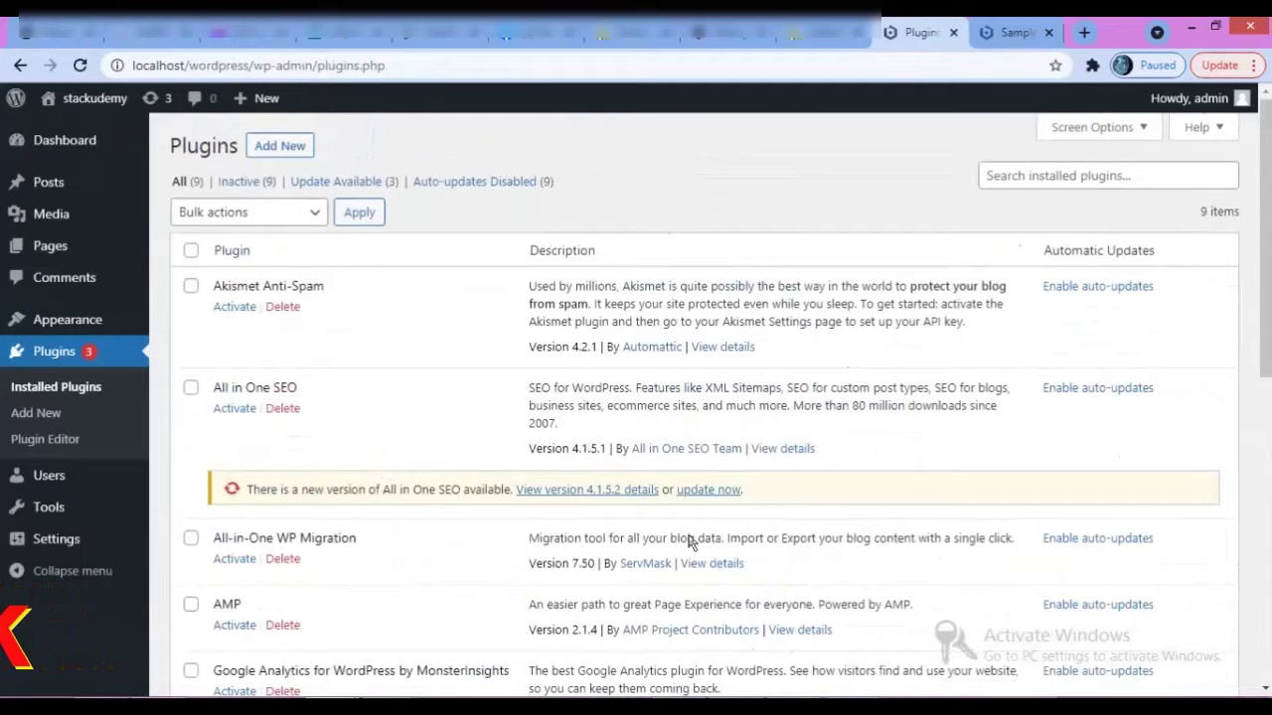